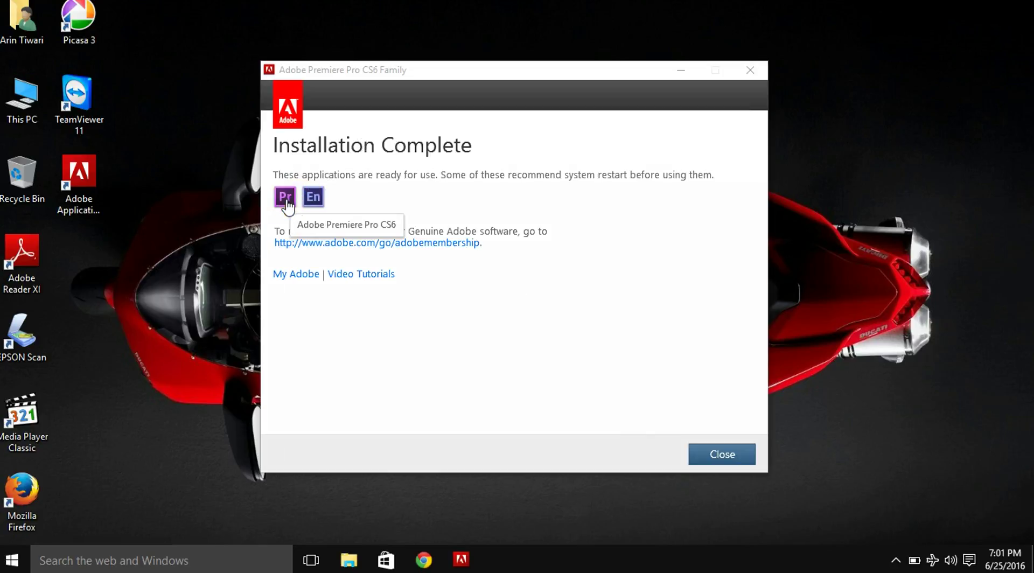
# Close the finished Adobe Premiere Pro CS6 Installation Complete window.
pyautogui.click(316, 204)
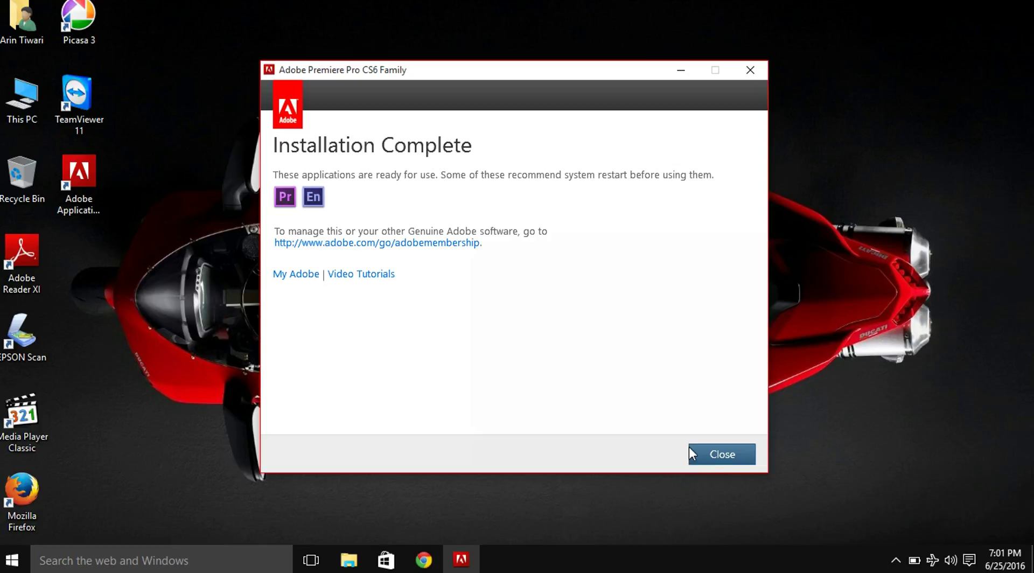
pyautogui.click(724, 460)
# Refresh the desktop and open New Volume (G:) in File Explorer.
pyautogui.rightClick(503, 149)
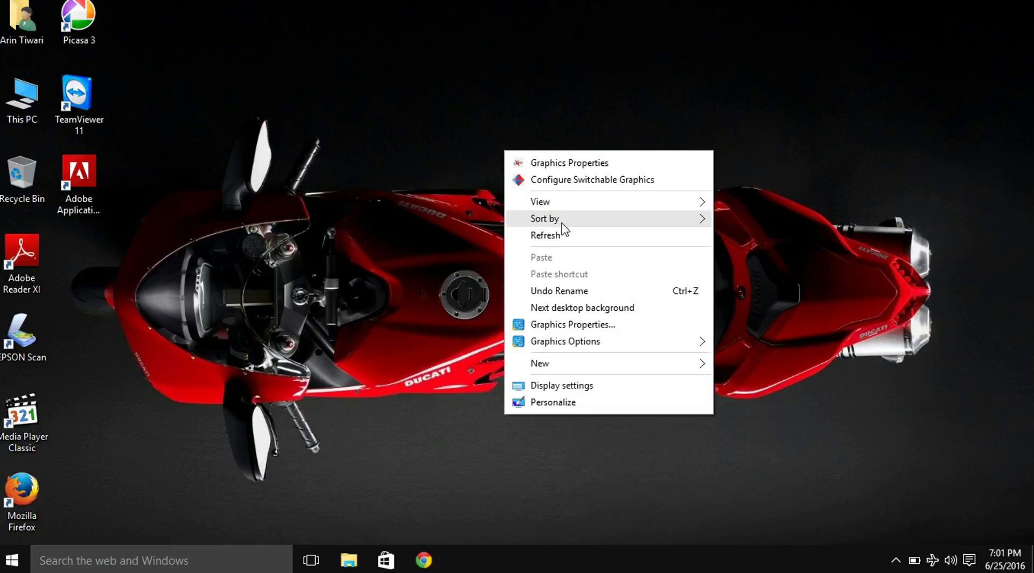
pyautogui.click(560, 237)
pyautogui.click(347, 560)
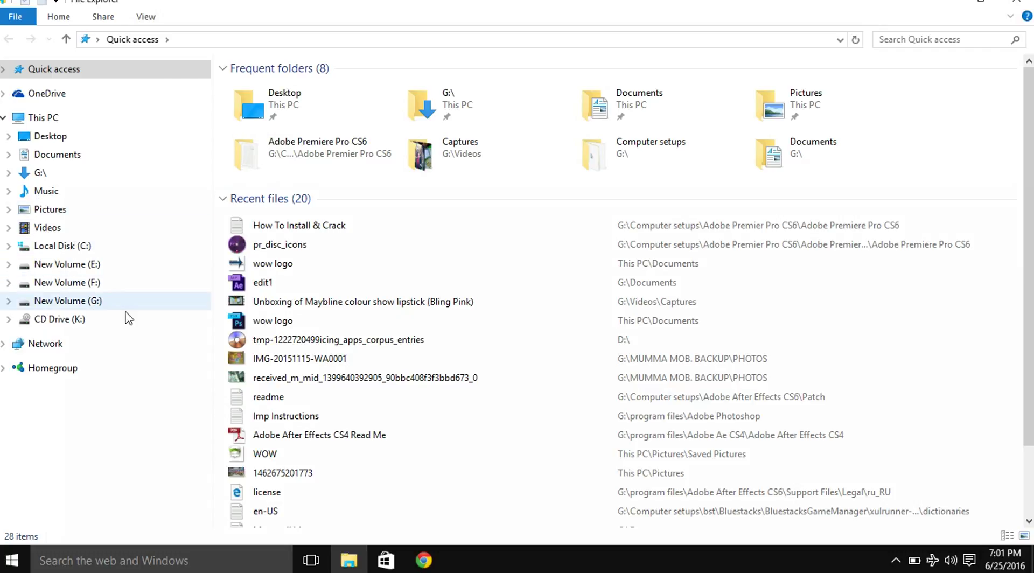
pyautogui.click(108, 301)
pyautogui.click(383, 370)
pyautogui.click(269, 261)
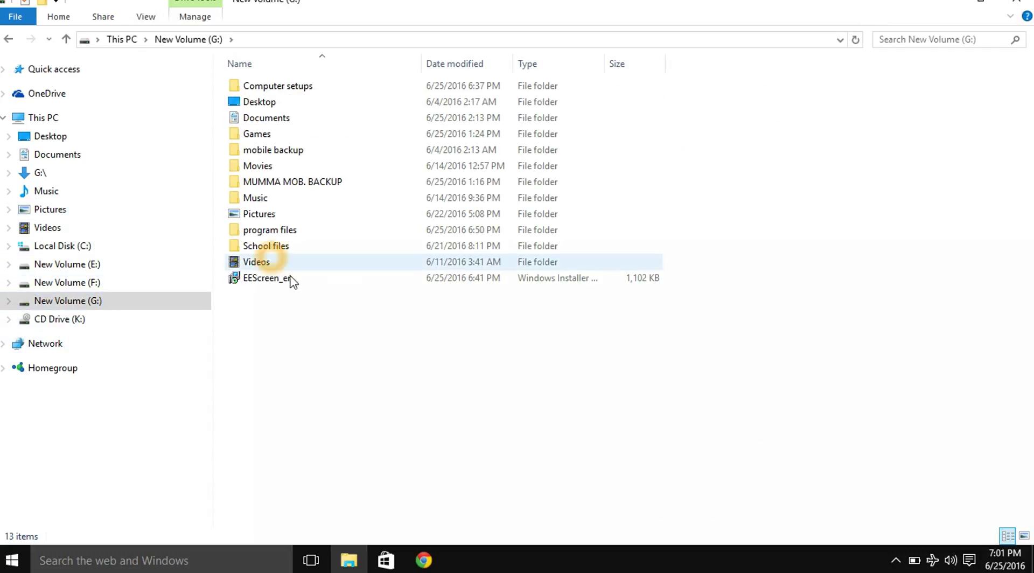
pyautogui.click(296, 282)
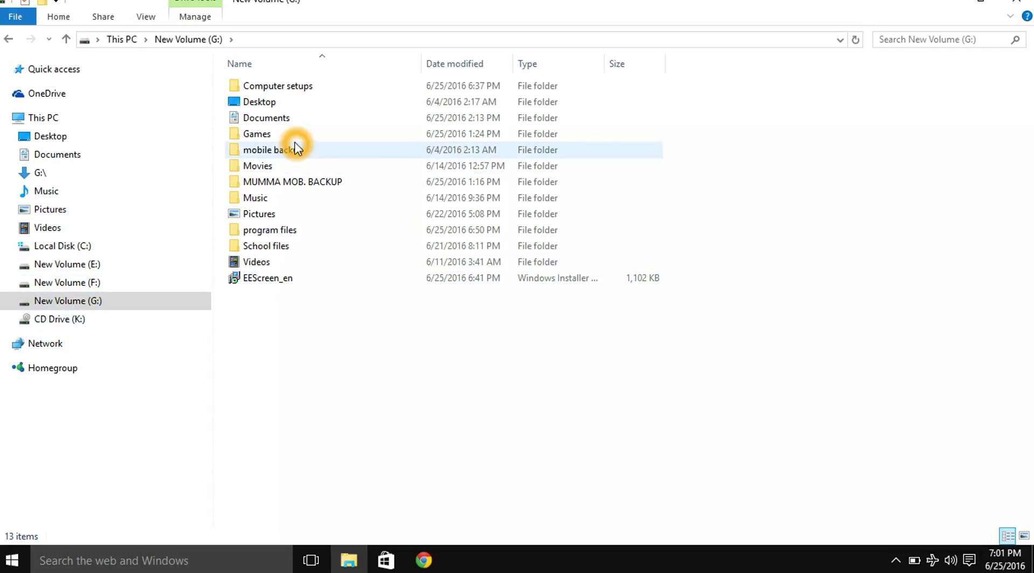
# Peek into Computer setups, then open G:\program files\Adobe premier pro cs6.
pyautogui.click(292, 88)
pyautogui.doubleClick(292, 88)
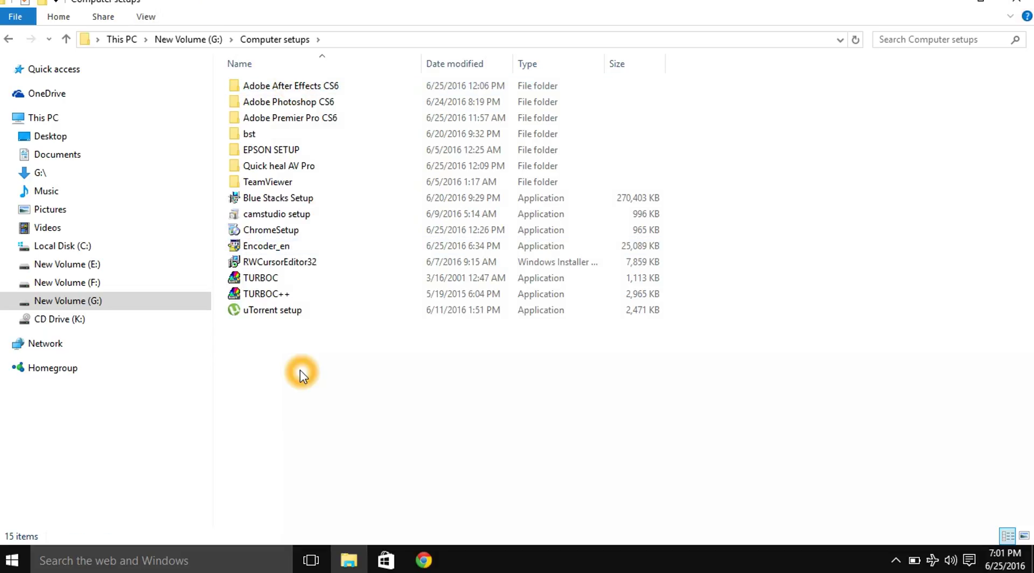
pyautogui.press('BackSpace')
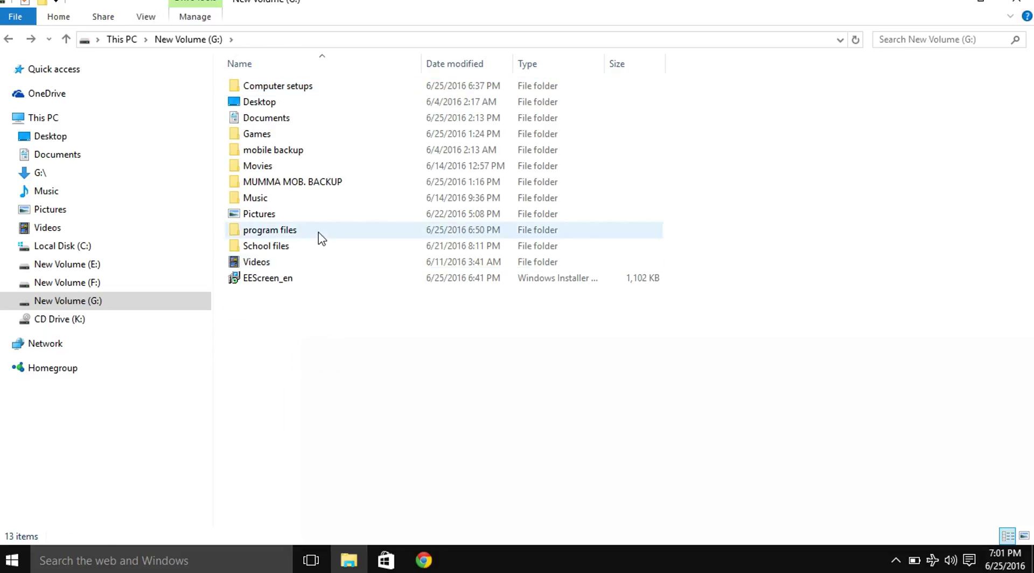
pyautogui.doubleClick(320, 231)
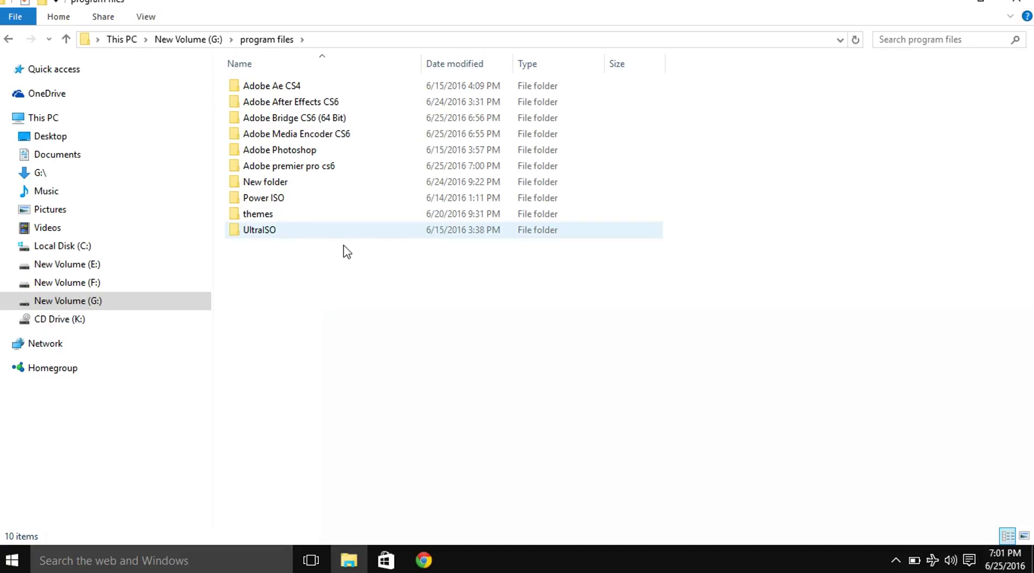
pyautogui.click(335, 103)
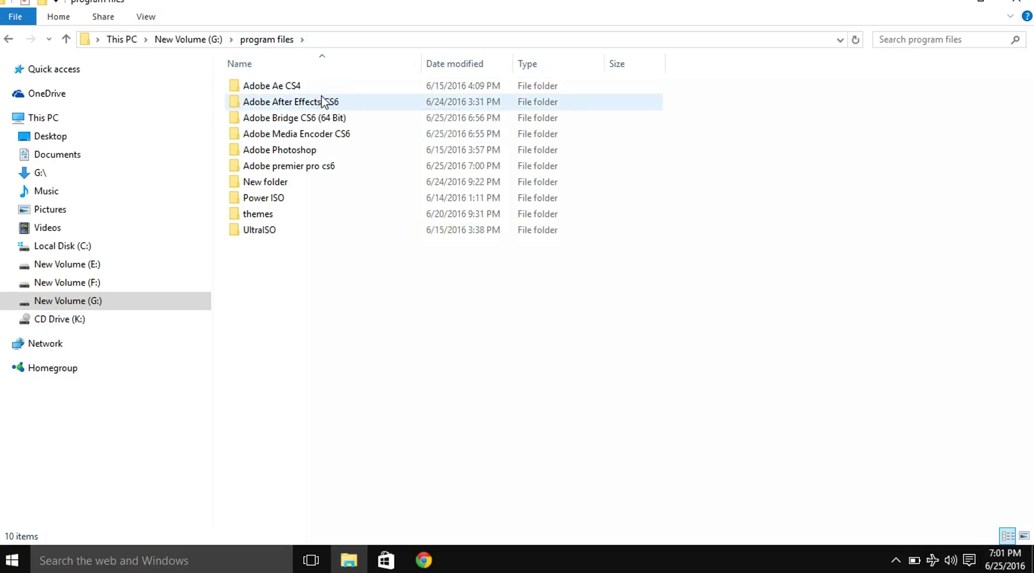
pyautogui.click(351, 124)
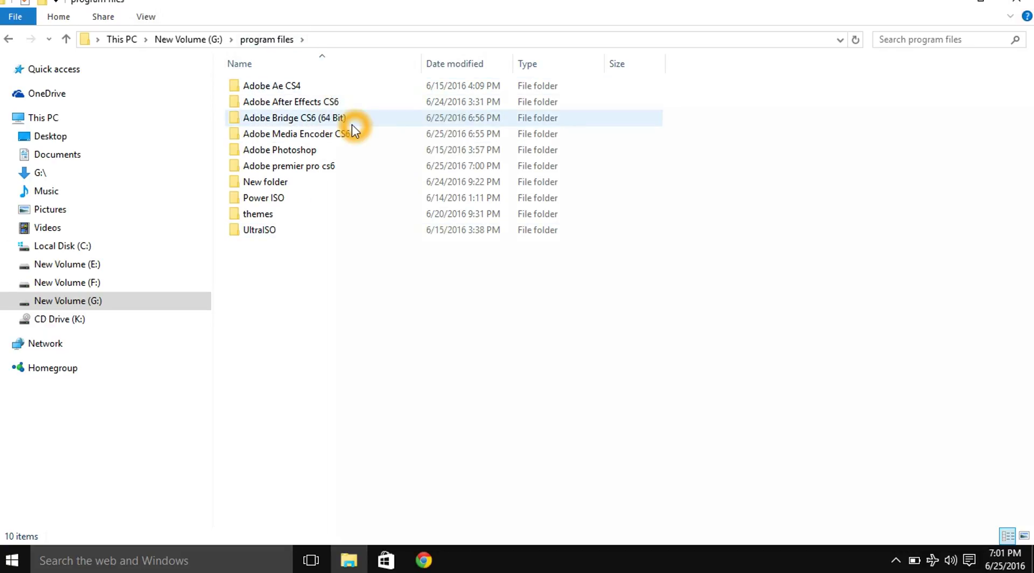
pyautogui.doubleClick(330, 167)
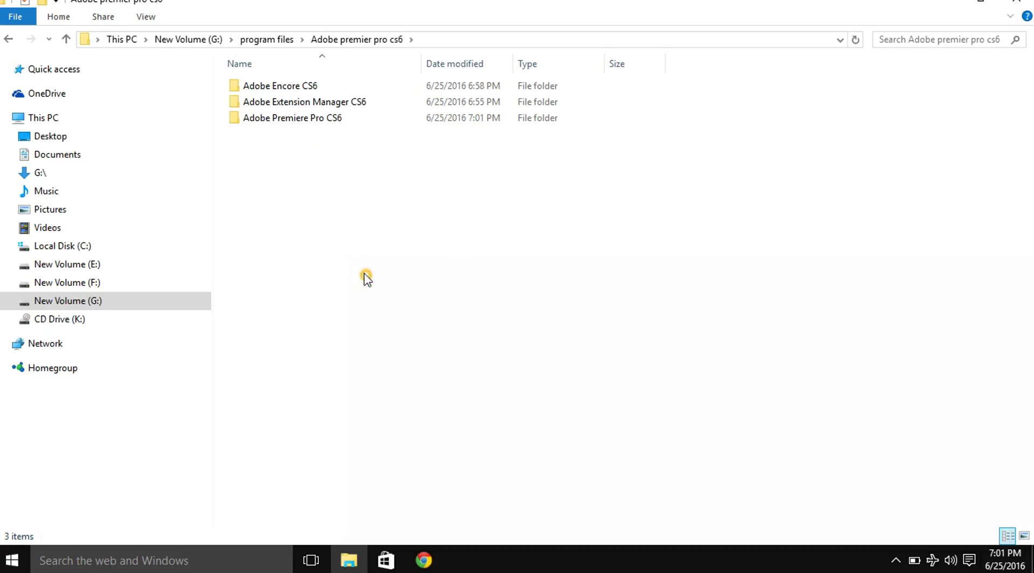
pyautogui.press('super')
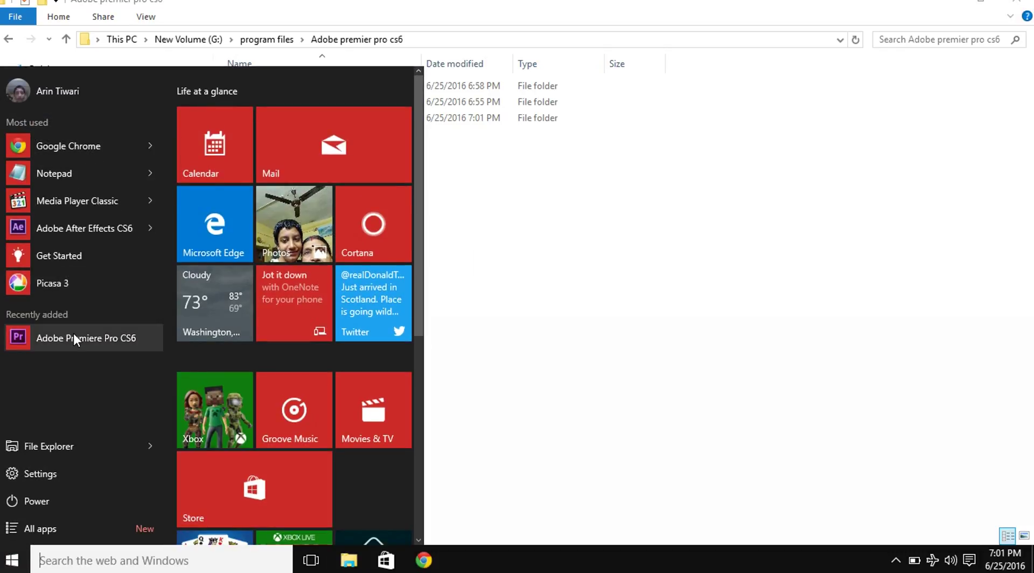
pyautogui.rightClick(75, 337)
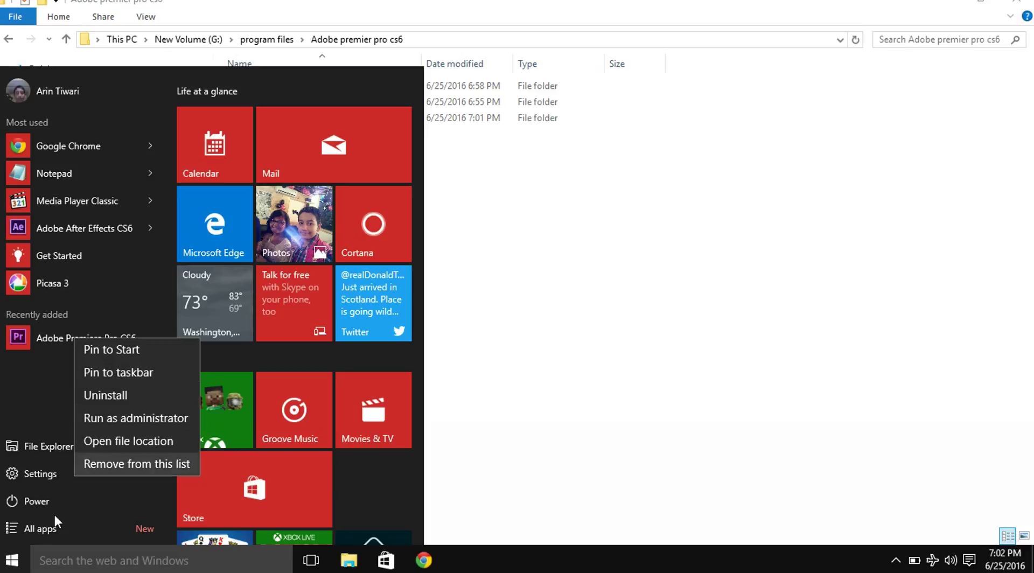
pyautogui.press('Escape')
pyautogui.press('Escape')
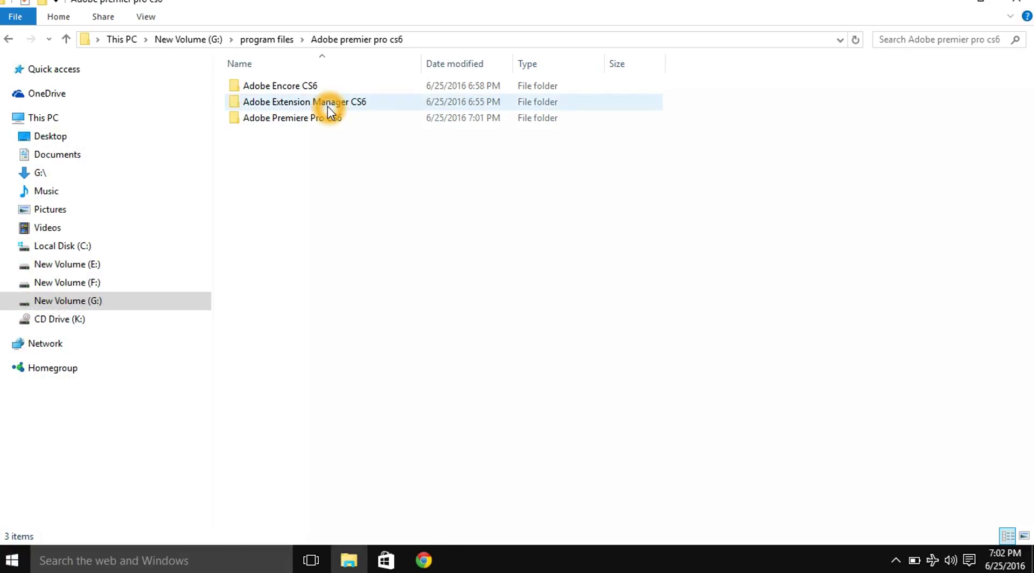
pyautogui.click(318, 119)
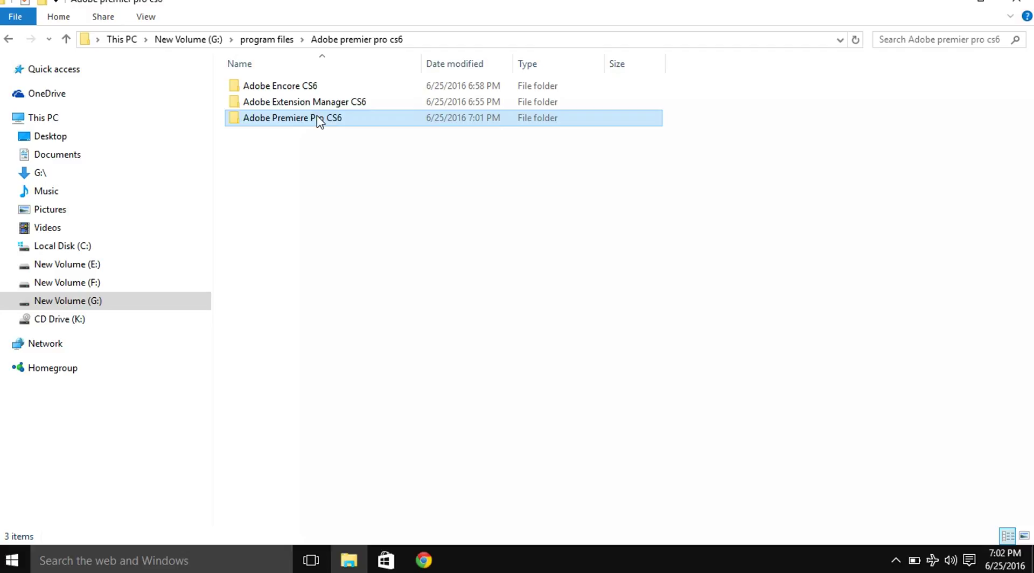
pyautogui.doubleClick(318, 119)
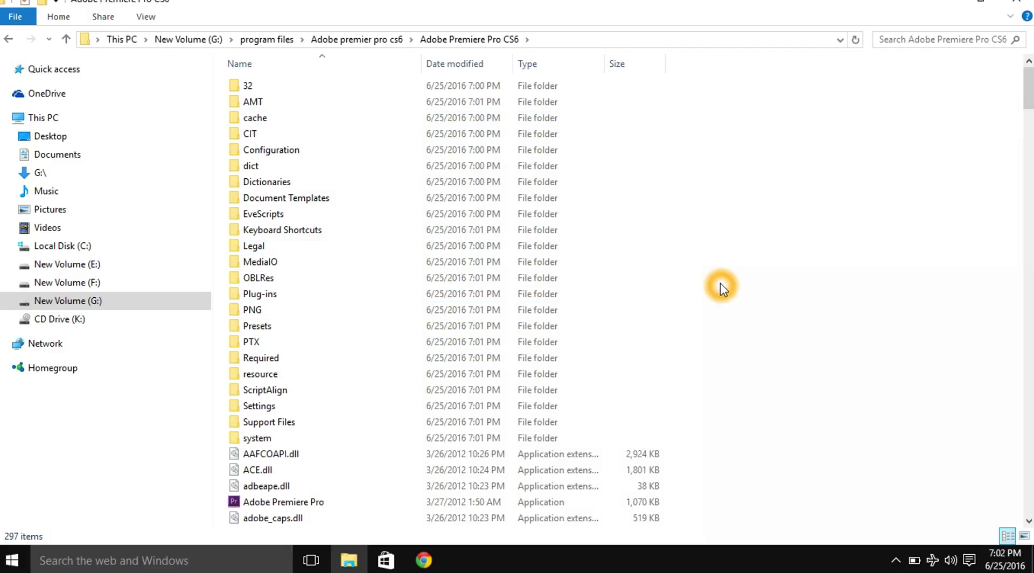
pyautogui.scroll(-10, 722, 289)
pyautogui.scroll(-5, 722, 370)
pyautogui.scroll(-8, 722, 374)
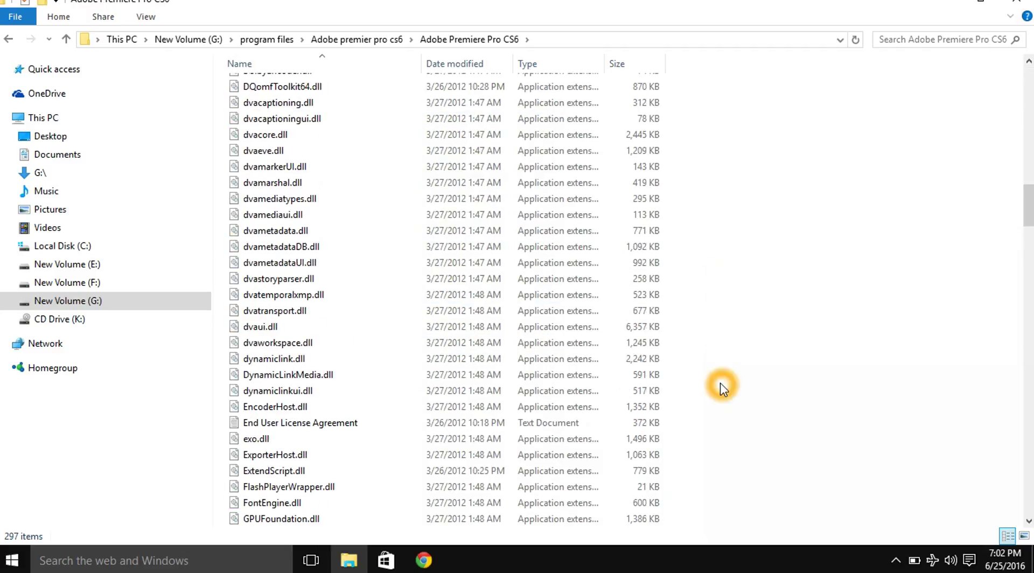
pyautogui.scroll(-8, 720, 385)
pyautogui.scroll(-8, 721, 387)
pyautogui.scroll(-8, 722, 388)
pyautogui.scroll(-8, 723, 389)
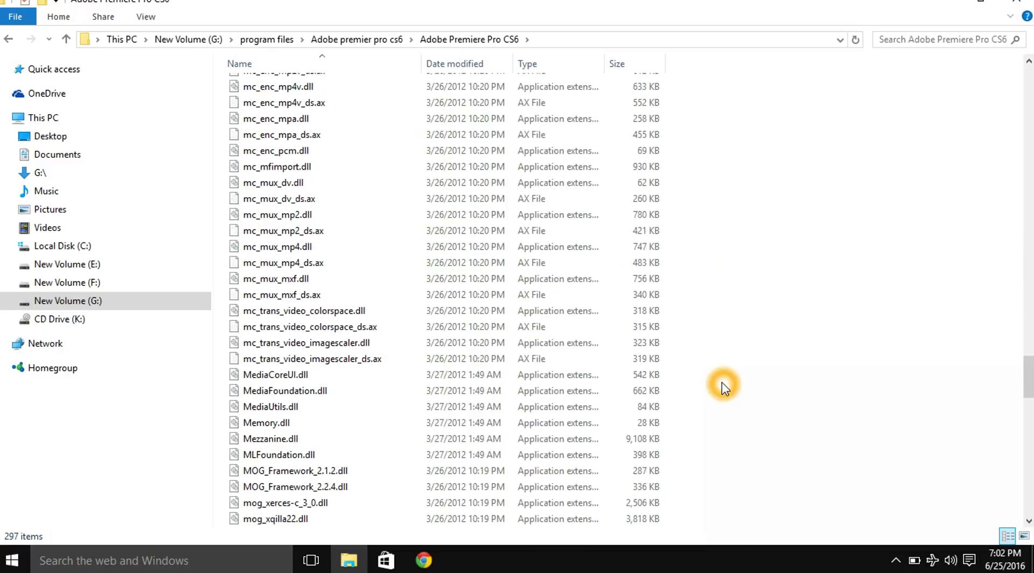
pyautogui.scroll(-8, 723, 388)
pyautogui.scroll(-10, 723, 388)
pyautogui.scroll(-3, 723, 388)
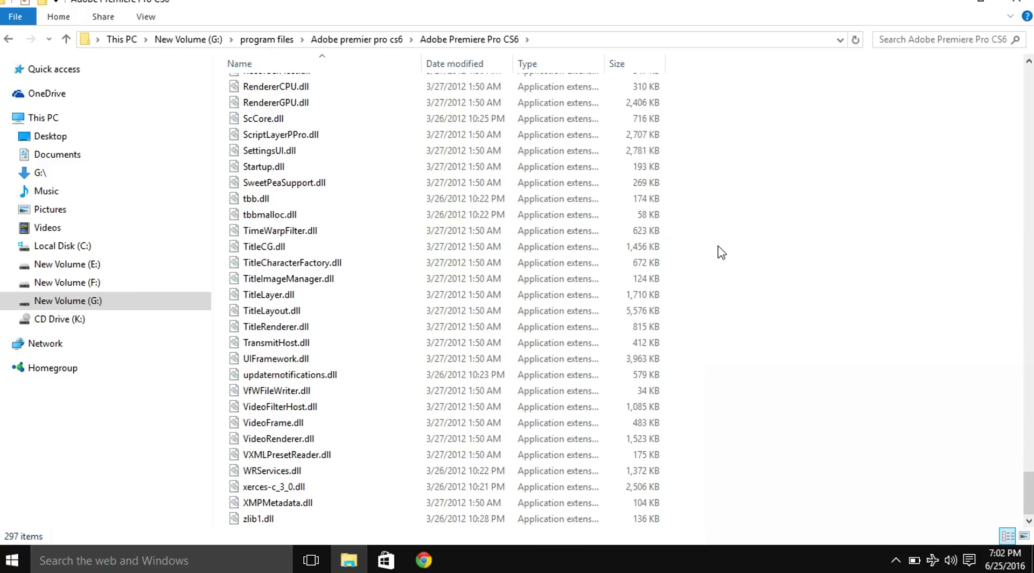
pyautogui.scroll(4, 745, 381)
pyautogui.scroll(10, 752, 419)
pyautogui.scroll(10, 751, 419)
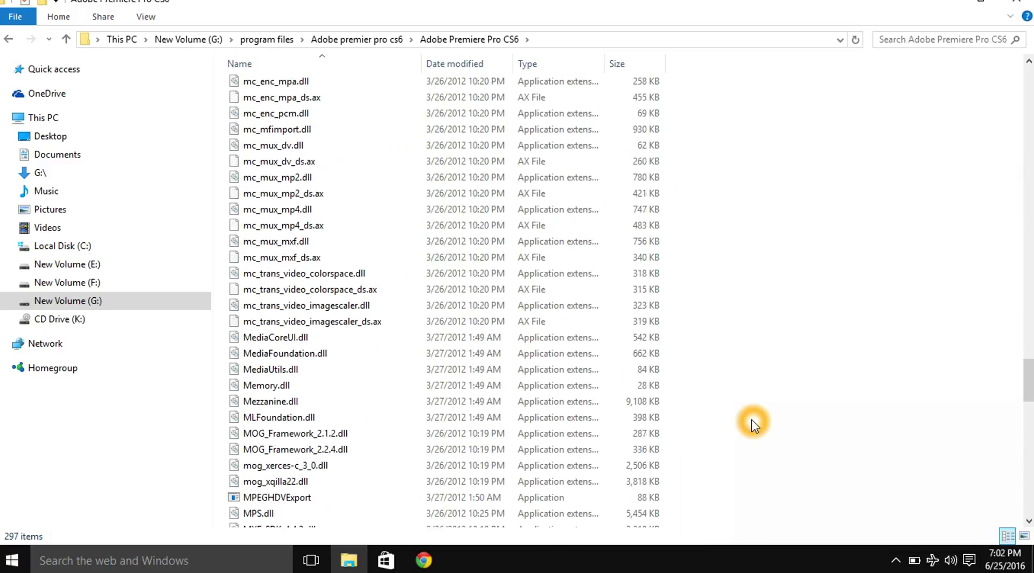
pyautogui.scroll(8, 751, 419)
pyautogui.scroll(5, 751, 425)
pyautogui.scroll(5, 861, 402)
pyautogui.scroll(15, 830, 316)
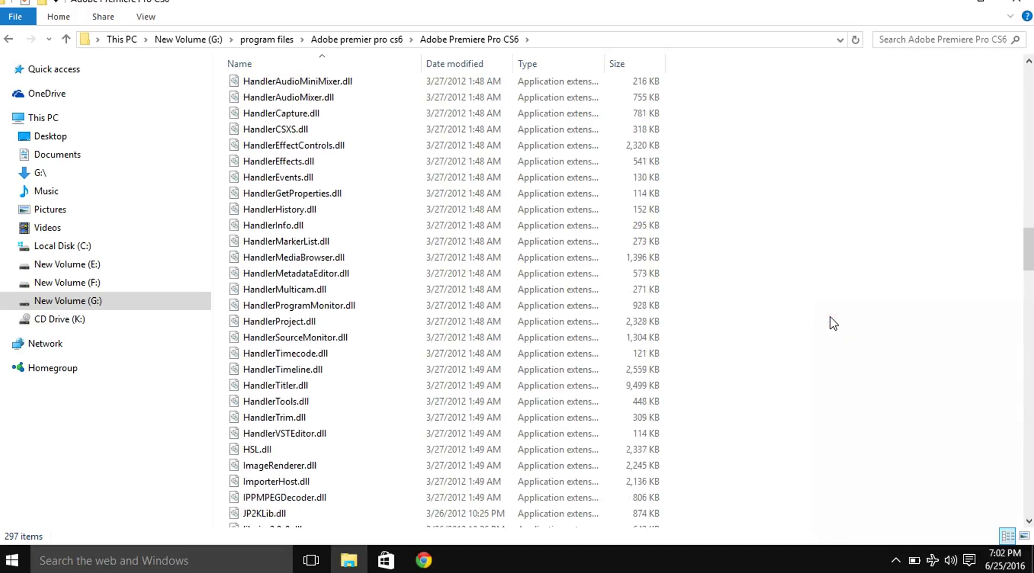
pyautogui.scroll(13, 830, 316)
pyautogui.scroll(13, 830, 316)
pyautogui.scroll(10, 829, 316)
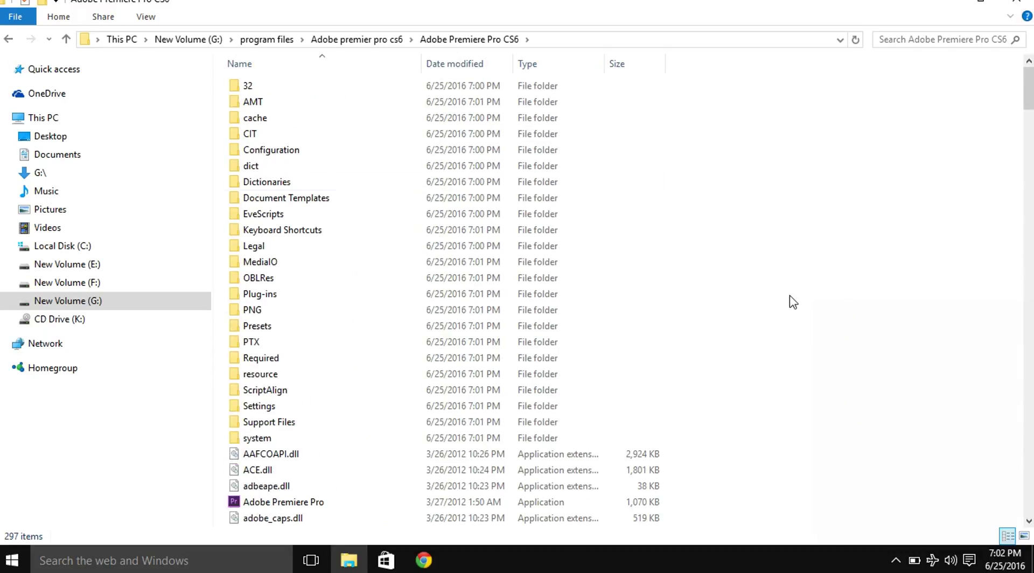
# Navigate to G:\Computer setups\Adobe Premier Pro CS6\Adobe Premiere Pro CS6\Crack.
pyautogui.click(8, 39)
pyautogui.click(350, 291)
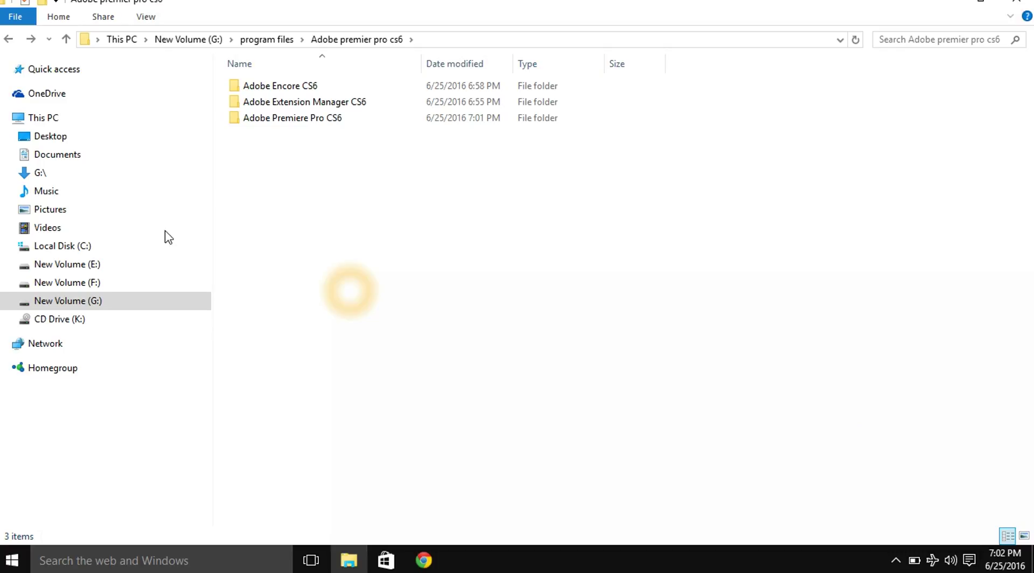
pyautogui.click(97, 119)
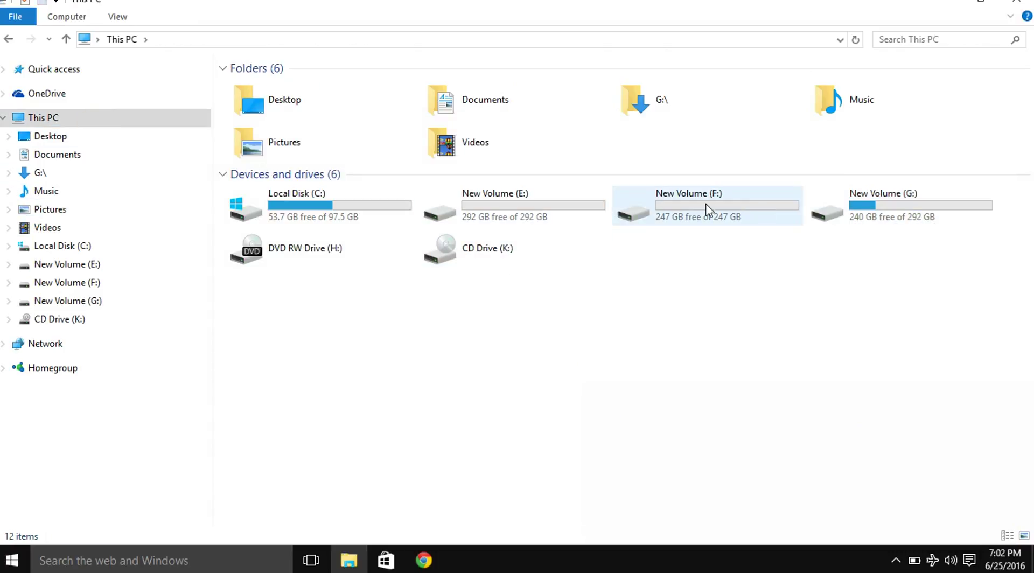
pyautogui.doubleClick(828, 213)
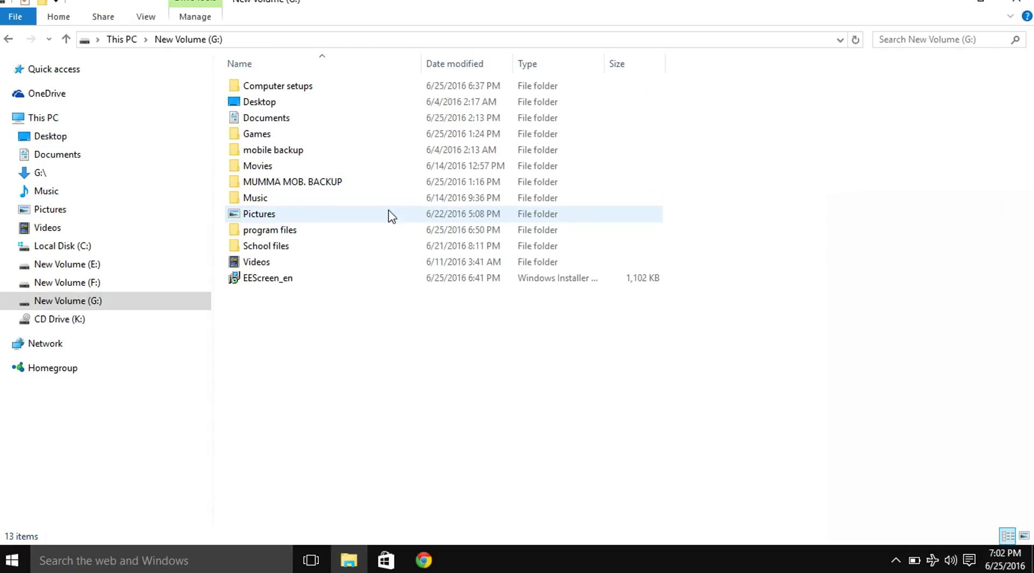
pyautogui.doubleClick(300, 88)
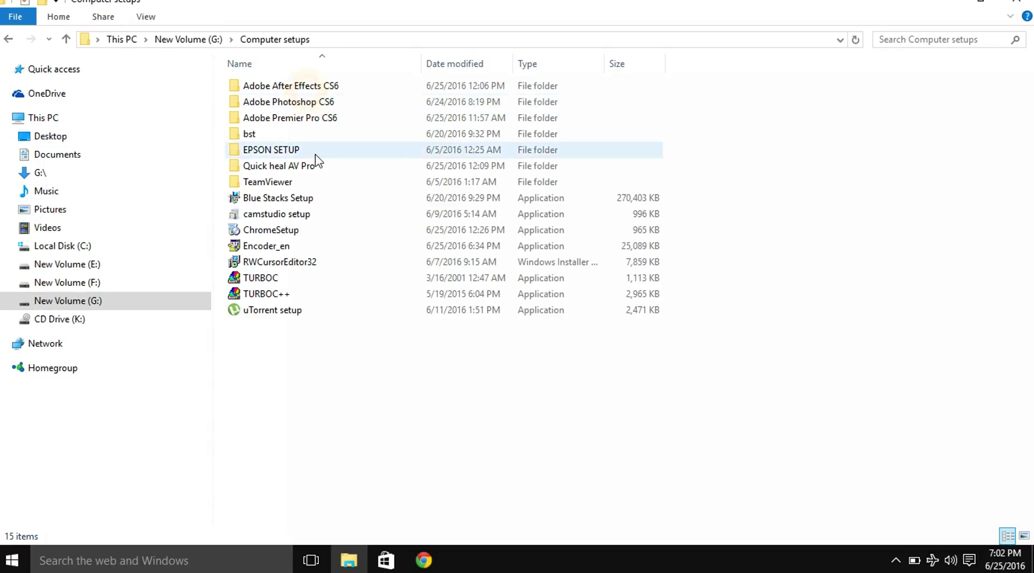
pyautogui.doubleClick(339, 117)
pyautogui.doubleClick(297, 89)
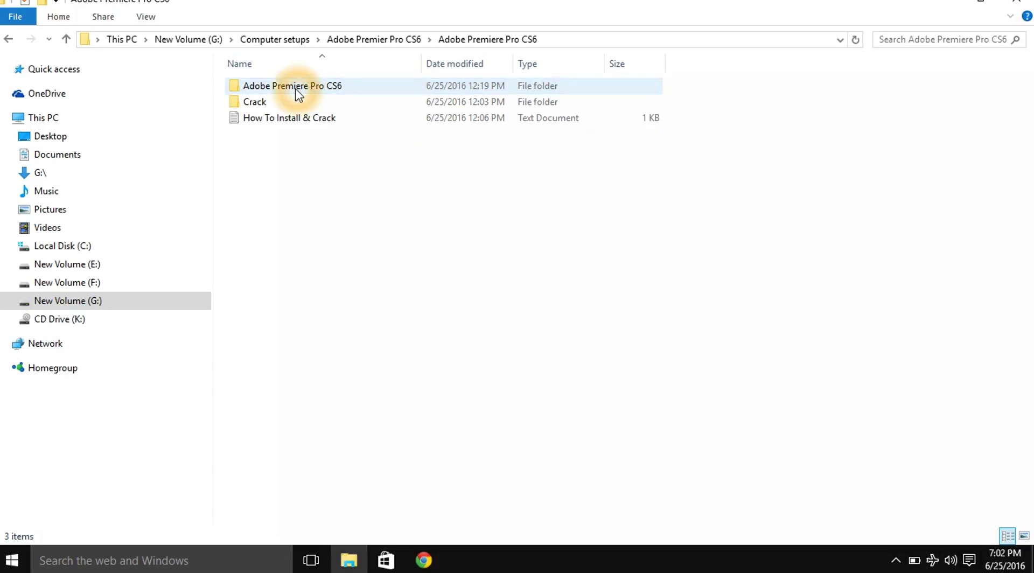
pyautogui.doubleClick(326, 102)
# Copy amtlib.dll from the Crack folder and return to New Volume (G:).
pyautogui.moveTo(340, 158); pyautogui.dragTo(327, 90)
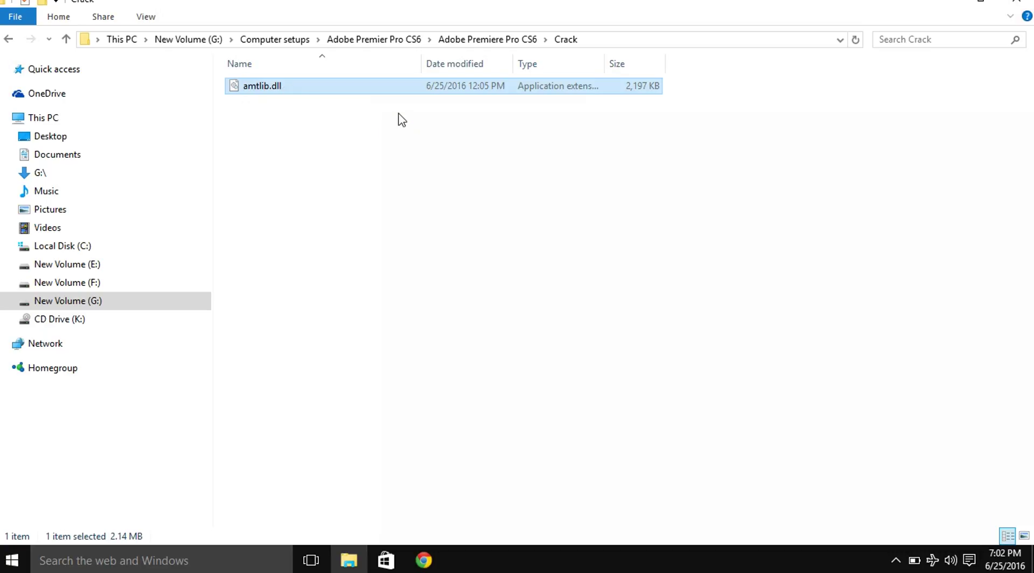
pyautogui.rightClick(380, 87)
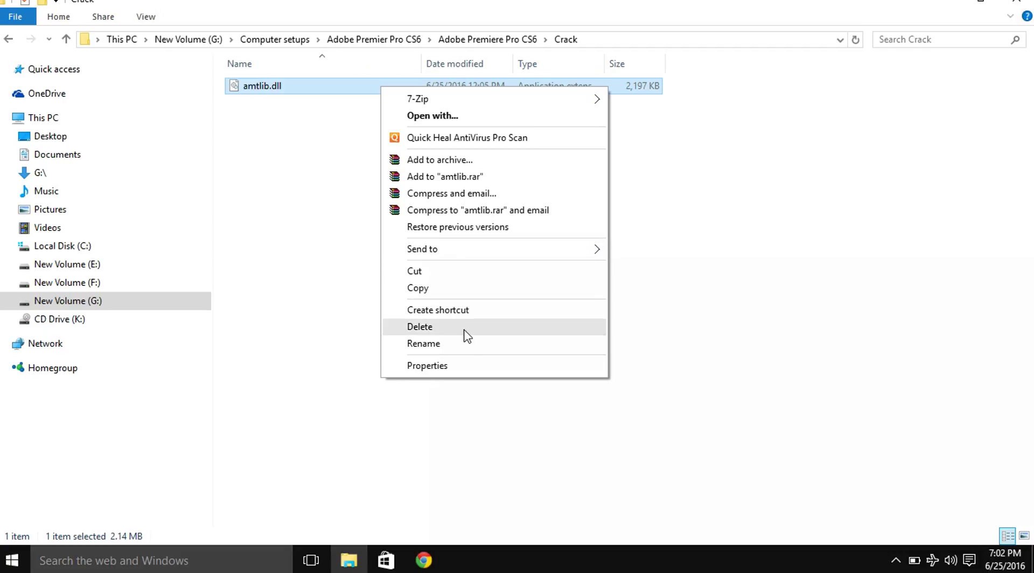
pyautogui.click(455, 289)
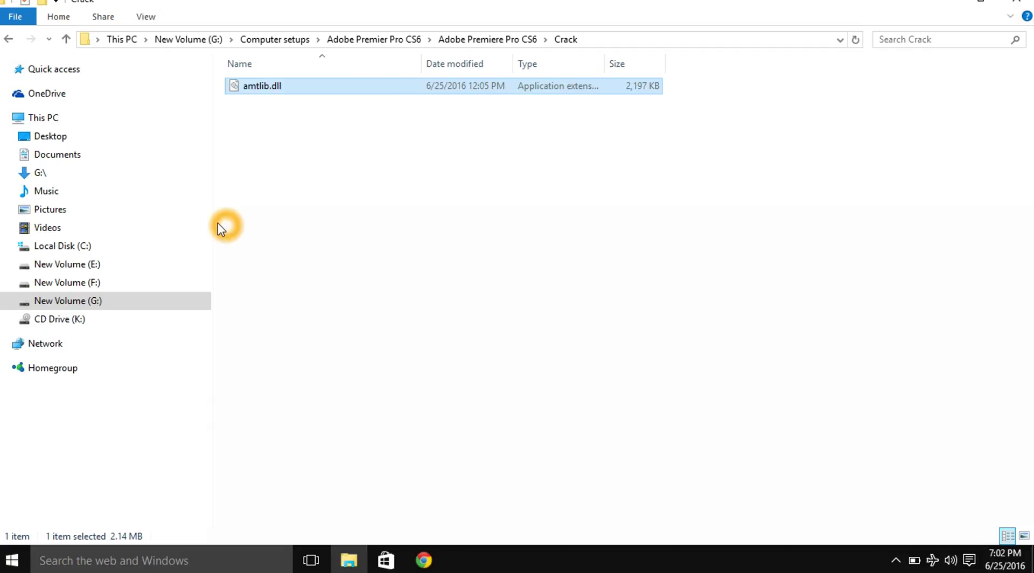
pyautogui.click(102, 303)
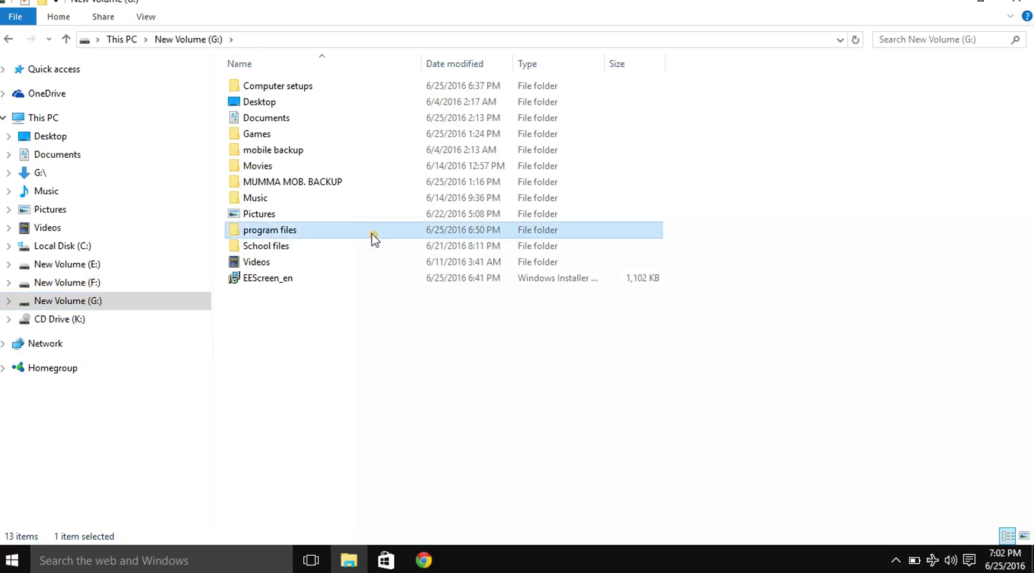
# Open the installed program files\Adobe premier pro cs6\Adobe Premiere Pro CS6 folder.
pyautogui.doubleClick(370, 232)
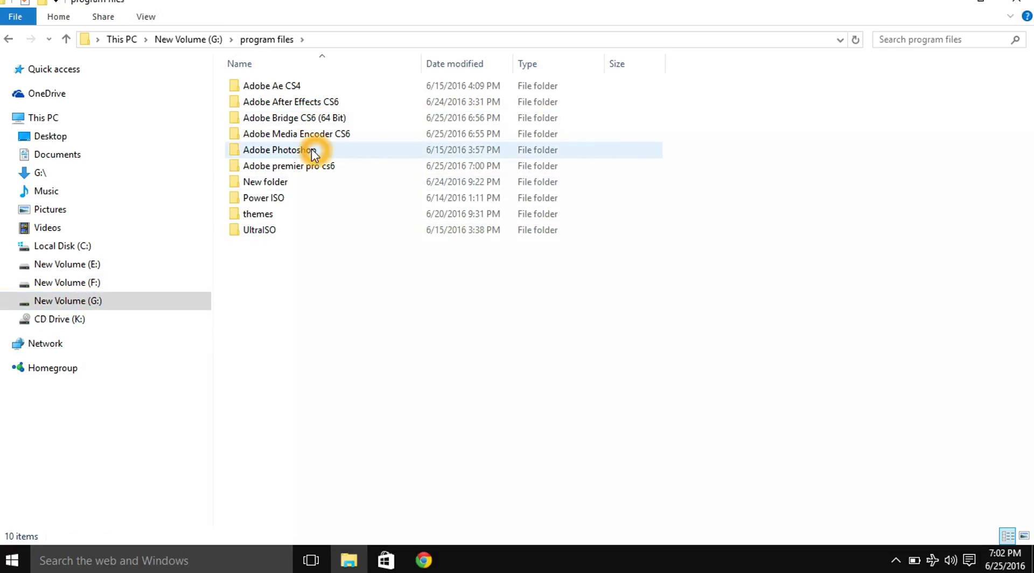
pyautogui.doubleClick(316, 165)
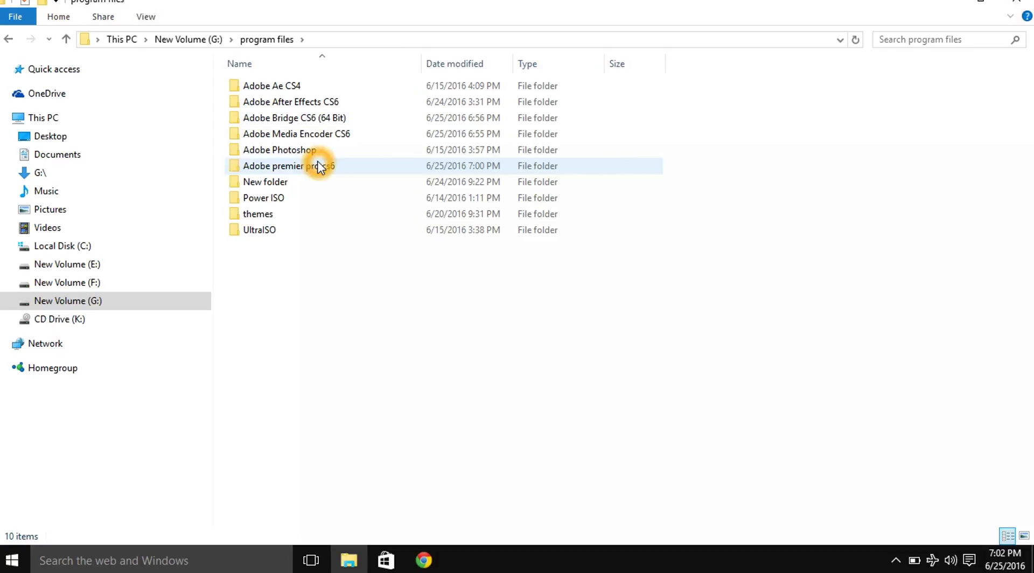
pyautogui.click(313, 119)
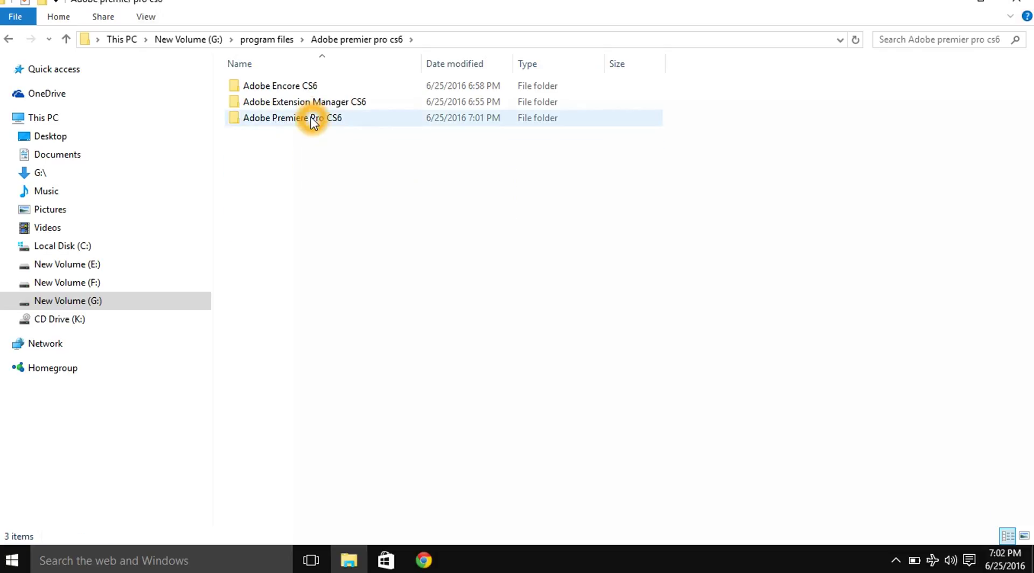
pyautogui.doubleClick(312, 118)
pyautogui.scroll(-4, 353, 371)
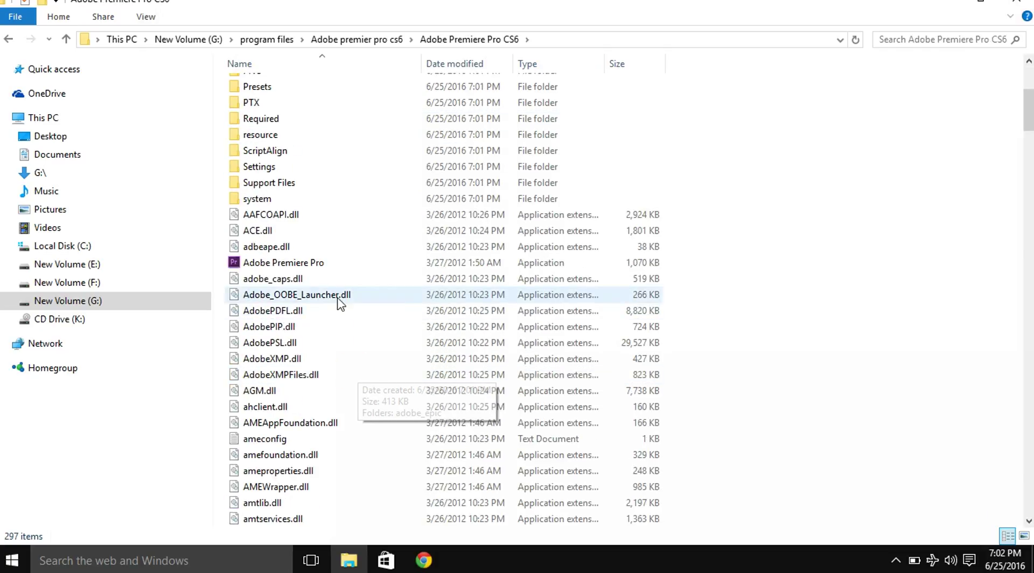
pyautogui.scroll(5, 727, 509)
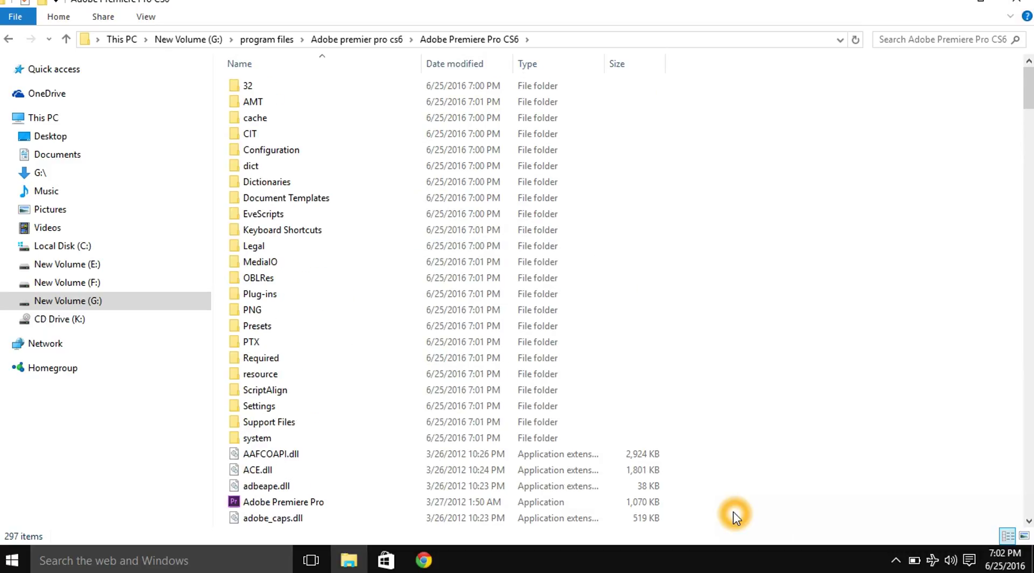
pyautogui.hotkey('alt', 'Left')
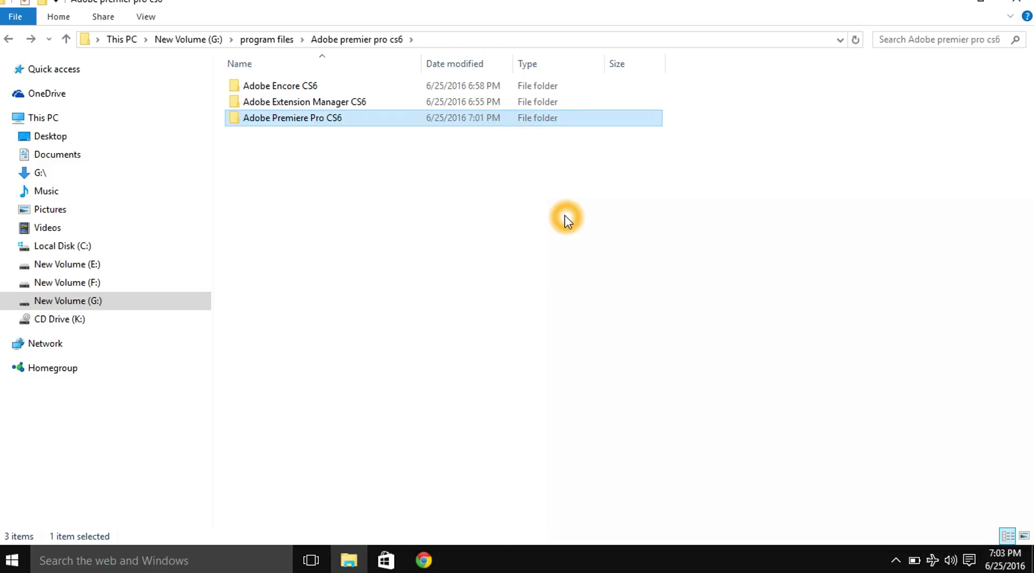
pyautogui.hotkey('alt', 'Right')
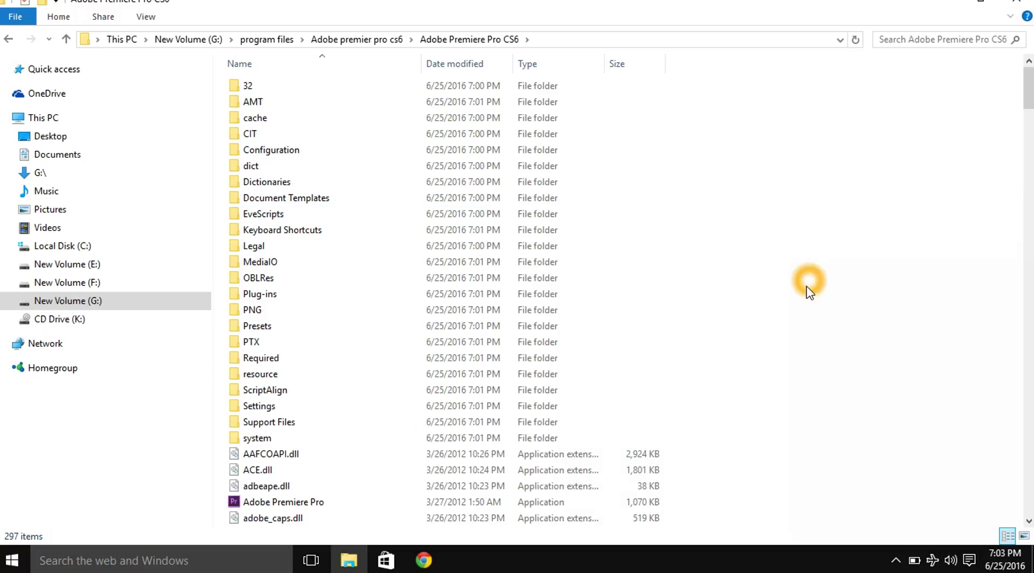
pyautogui.scroll(-6, 780, 310)
pyautogui.scroll(6, 780, 311)
# Paste amtlib.dll here, replacing the existing file, and check its details.
pyautogui.rightClick(778, 318)
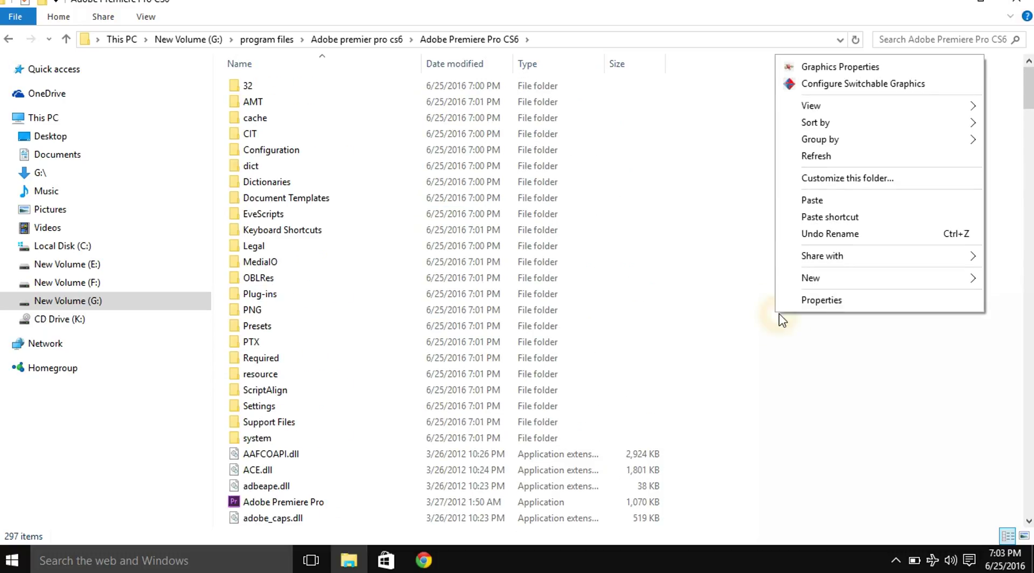
pyautogui.click(812, 200)
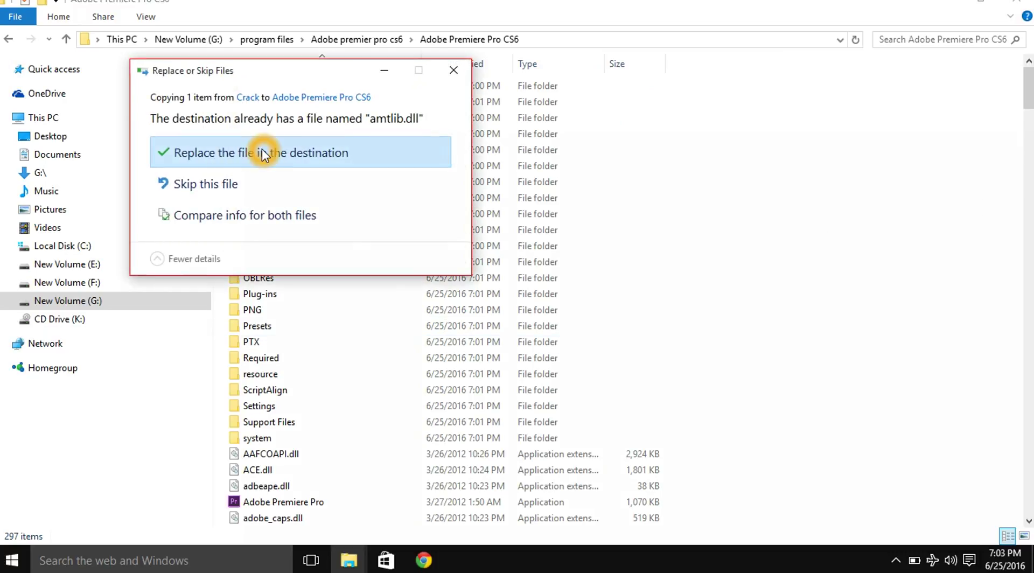
pyautogui.click(276, 152)
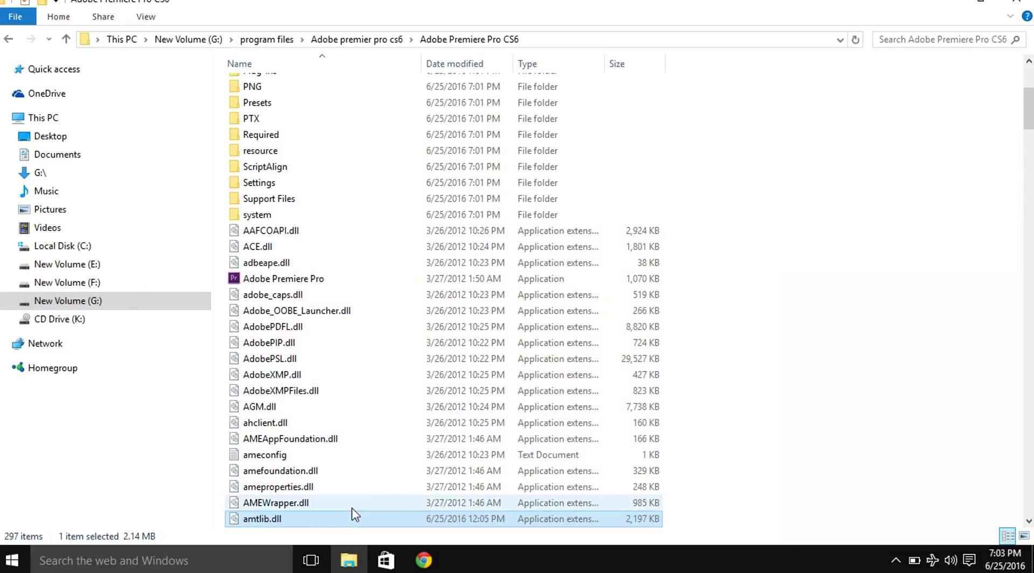
pyautogui.click(264, 521)
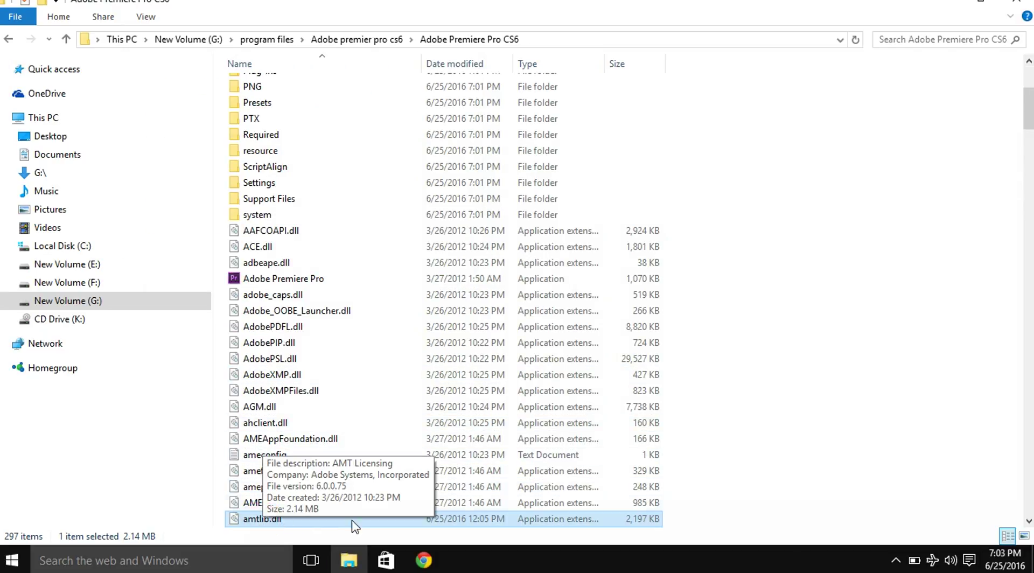
pyautogui.click(776, 321)
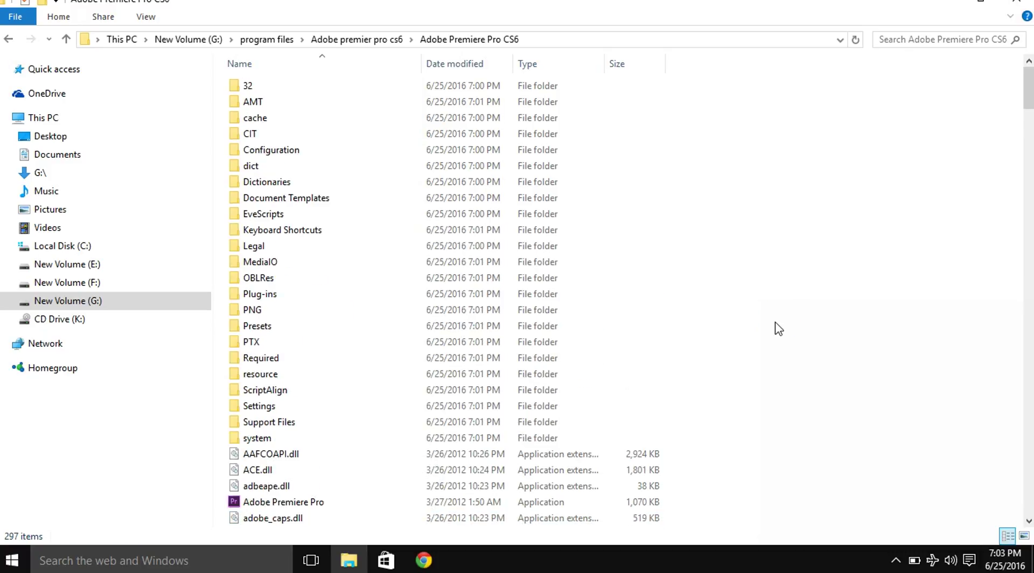
# Close File Explorer, refresh the desktop, and reopen File Explorer on drive G:.
pyautogui.click(1022, 10)
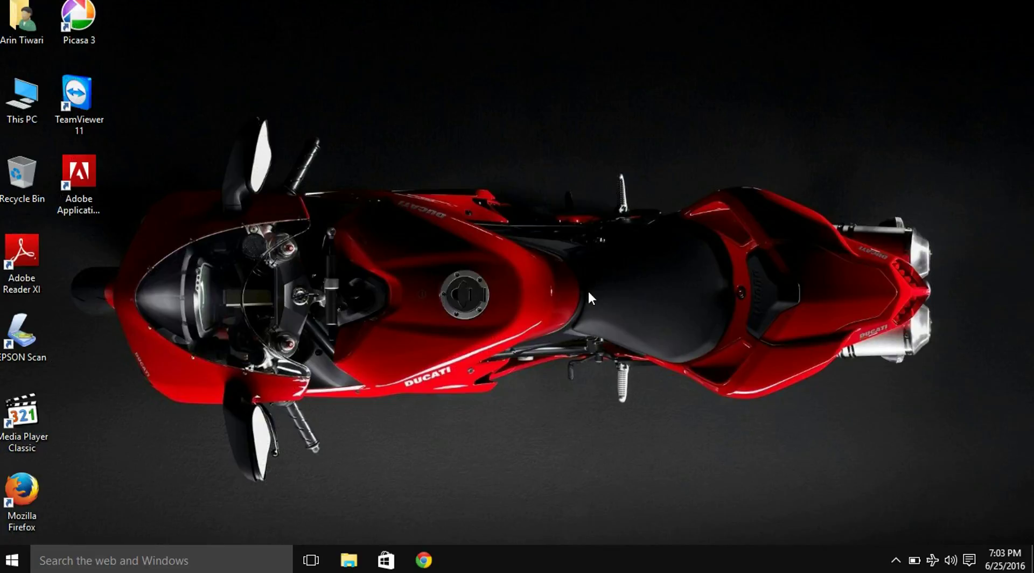
pyautogui.rightClick(554, 294)
pyautogui.click(622, 118)
pyautogui.click(349, 560)
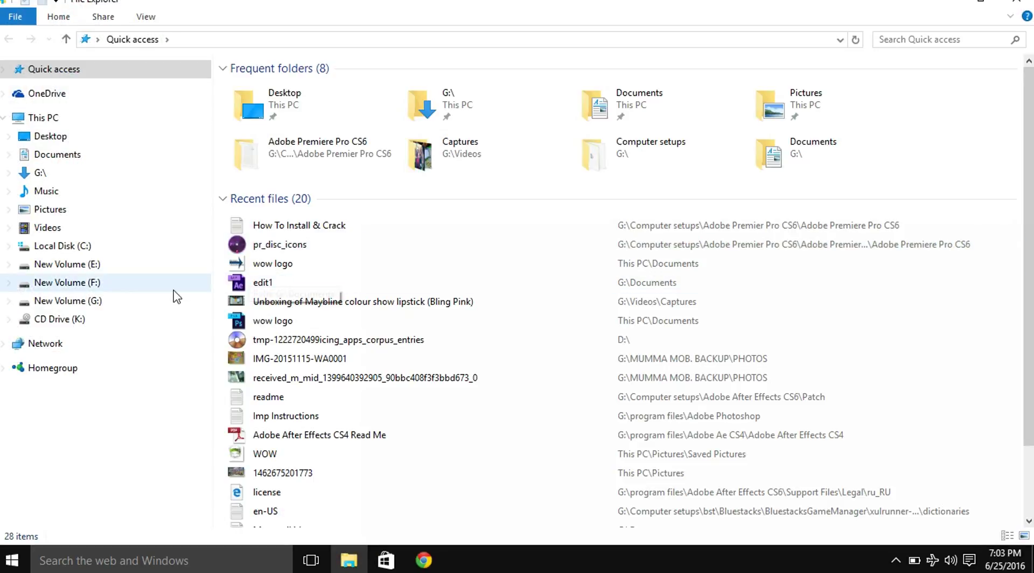
pyautogui.click(115, 300)
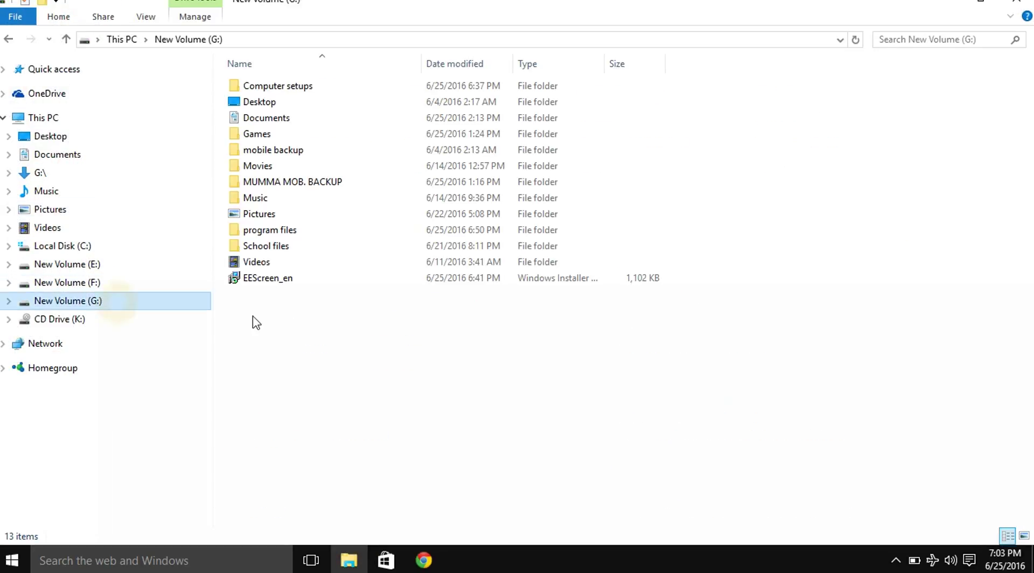
# Revisit the Premiere Pro CS6 setup's Crack folder containing amtlib.dll, then back out.
pyautogui.click(344, 87)
pyautogui.doubleClick(345, 86)
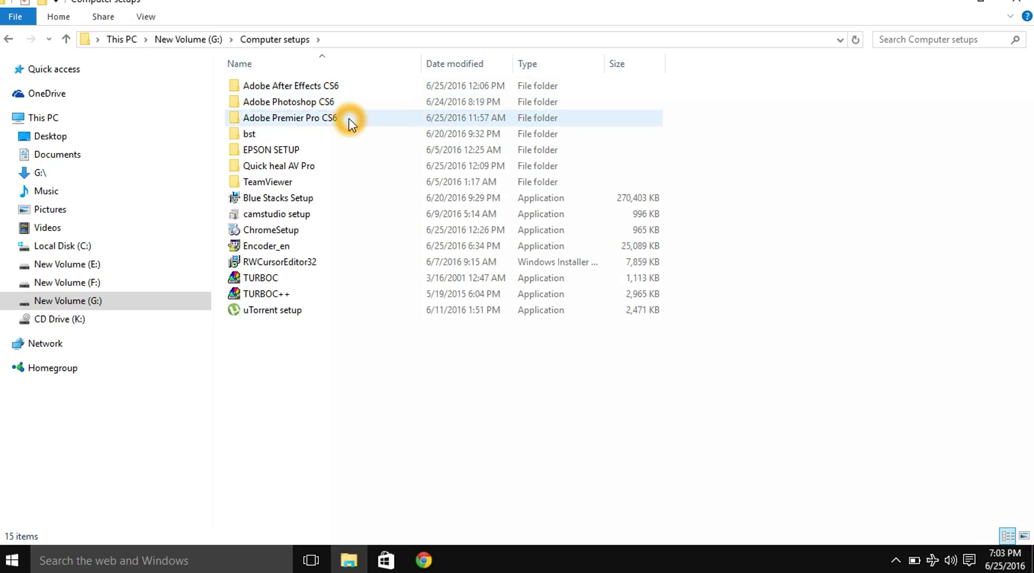
pyautogui.doubleClick(344, 117)
pyautogui.doubleClick(331, 91)
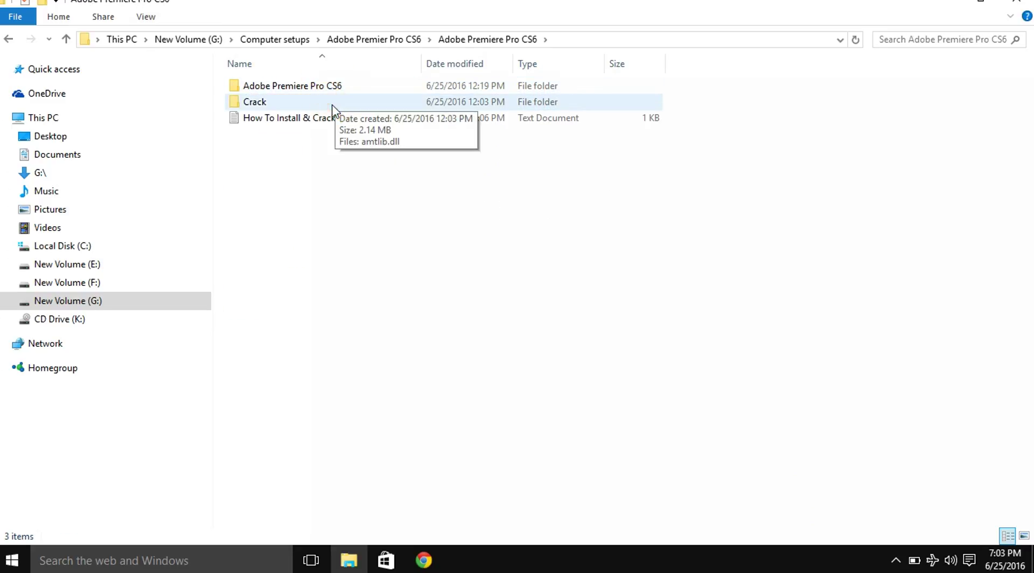
pyautogui.click(337, 117)
pyautogui.doubleClick(331, 102)
pyautogui.click(317, 88)
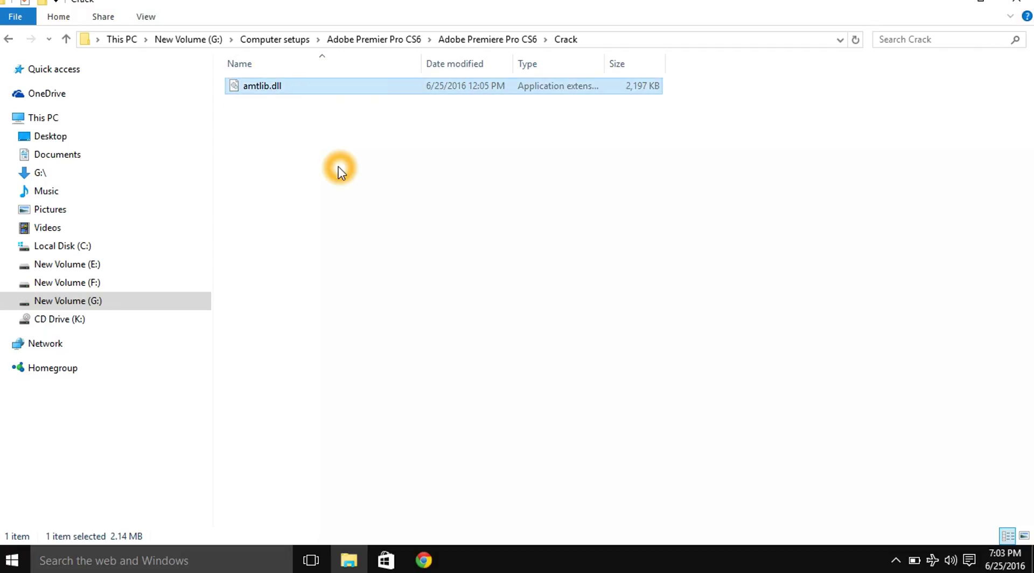
pyautogui.press('BackSpace')
pyautogui.press('BackSpace')
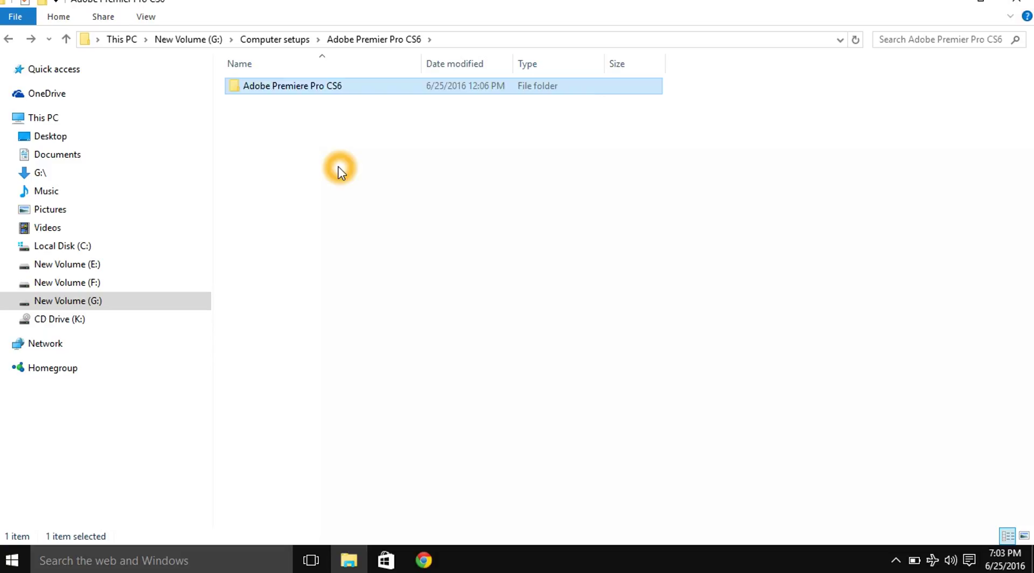
pyautogui.press('BackSpace')
# Browse items in Computer setups and return to the top of New Volume (G:).
pyautogui.click(354, 366)
pyautogui.click(341, 246)
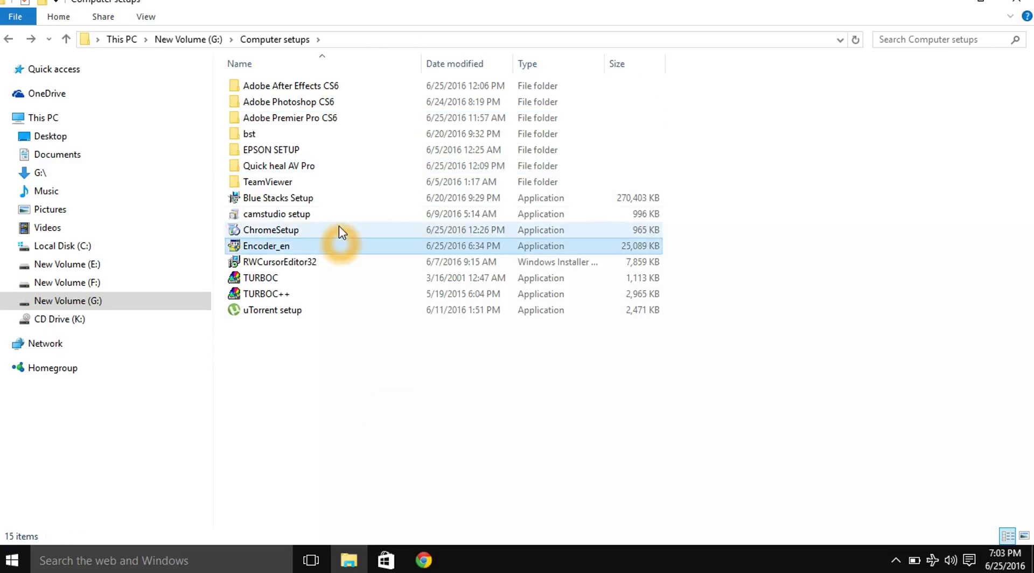
pyautogui.click(339, 184)
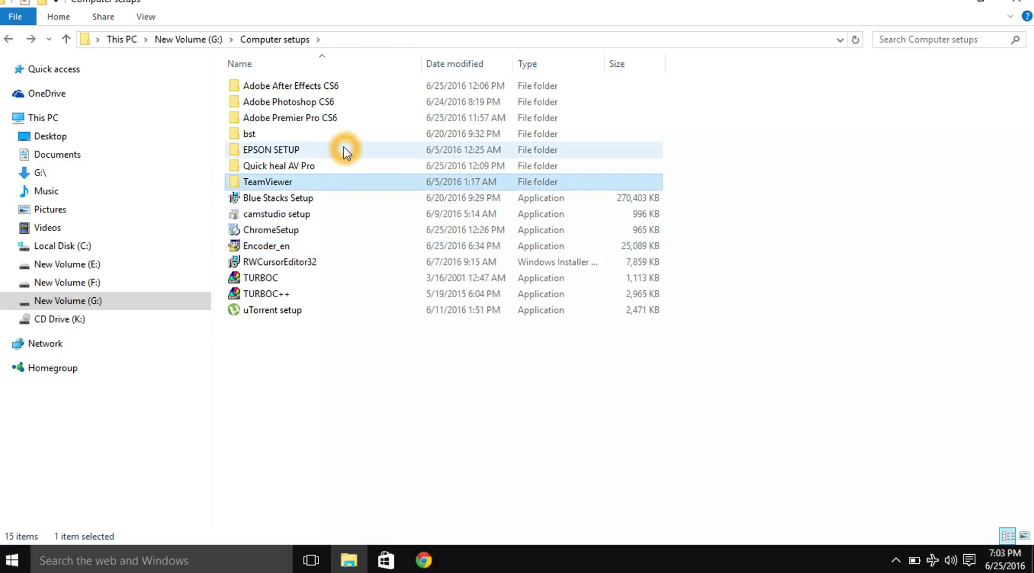
pyautogui.click(328, 280)
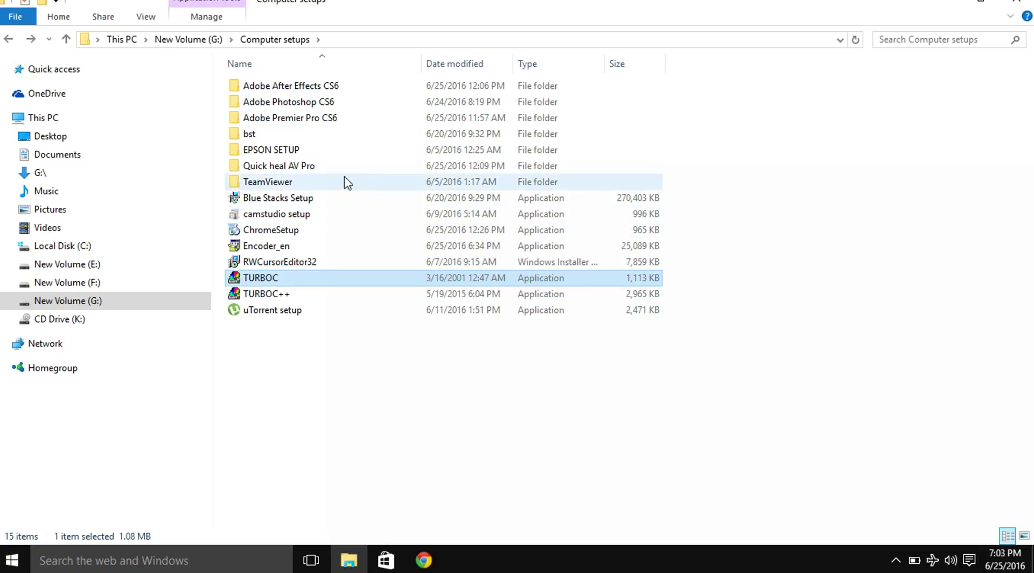
pyautogui.press('BackSpace')
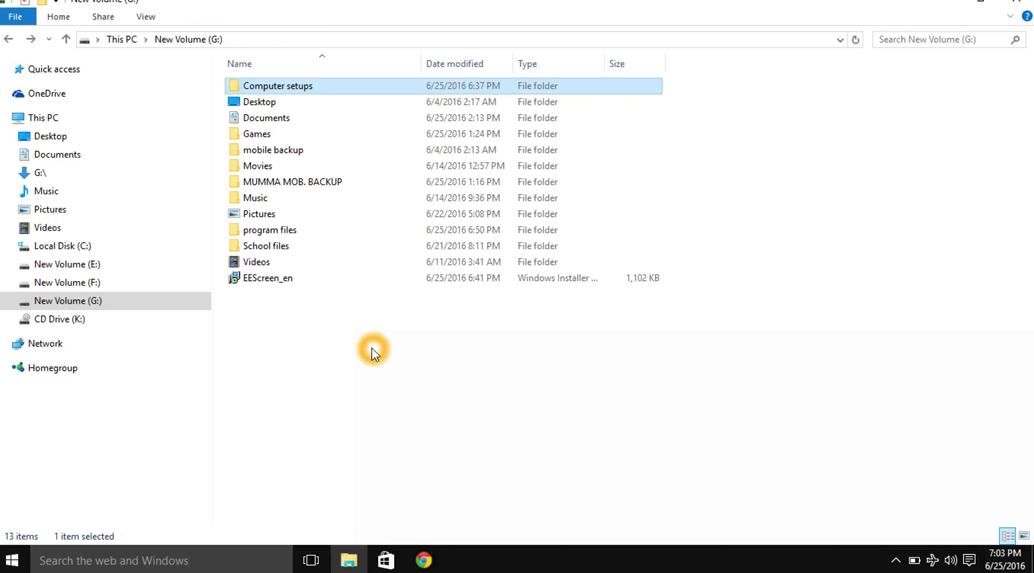
# Open program files\Adobe premier pro cs6\Adobe Encore CS6 and scroll through its files.
pyautogui.doubleClick(367, 232)
pyautogui.doubleClick(334, 131)
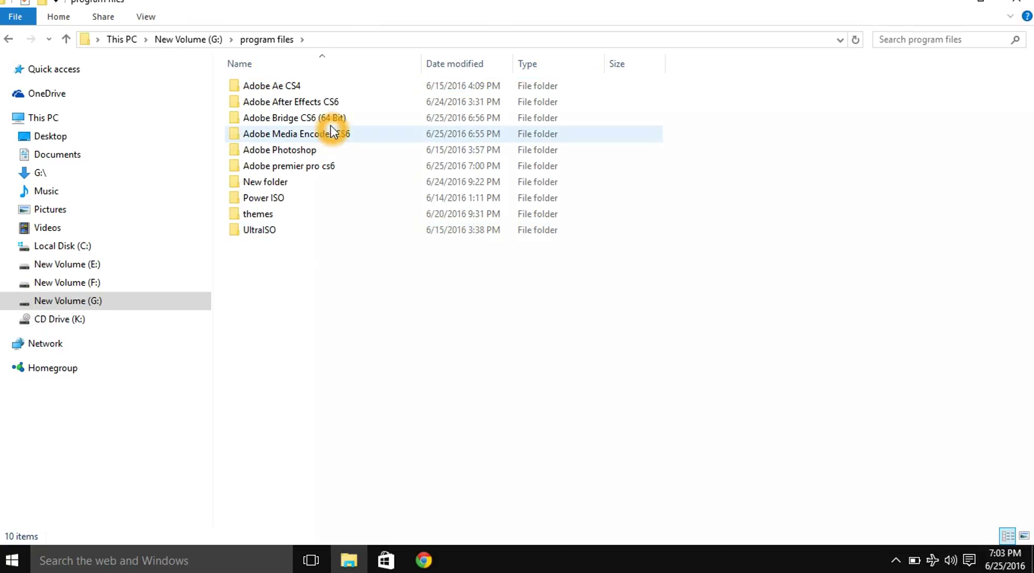
pyautogui.doubleClick(337, 165)
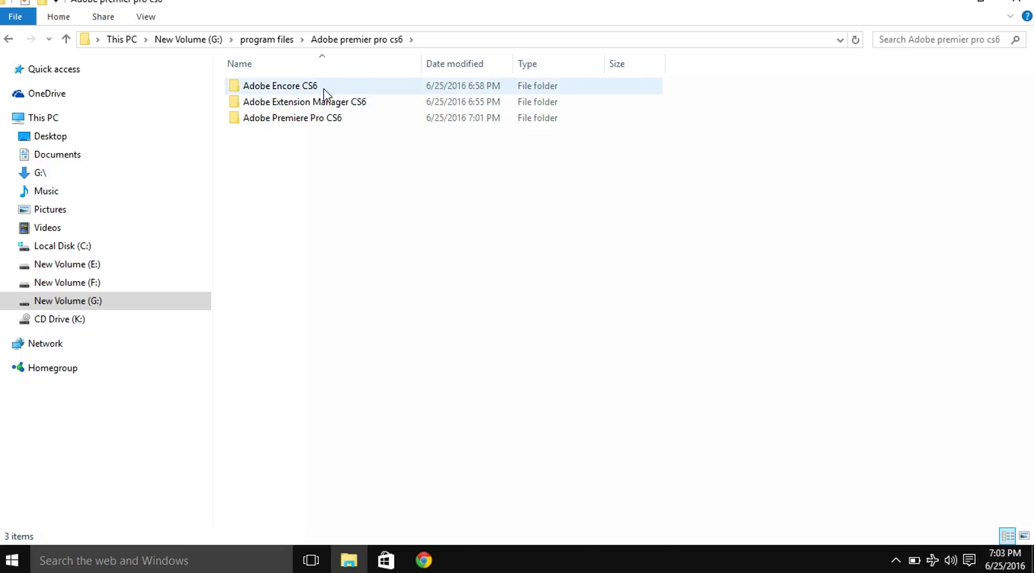
pyautogui.doubleClick(323, 91)
pyautogui.scroll(-5, 807, 289)
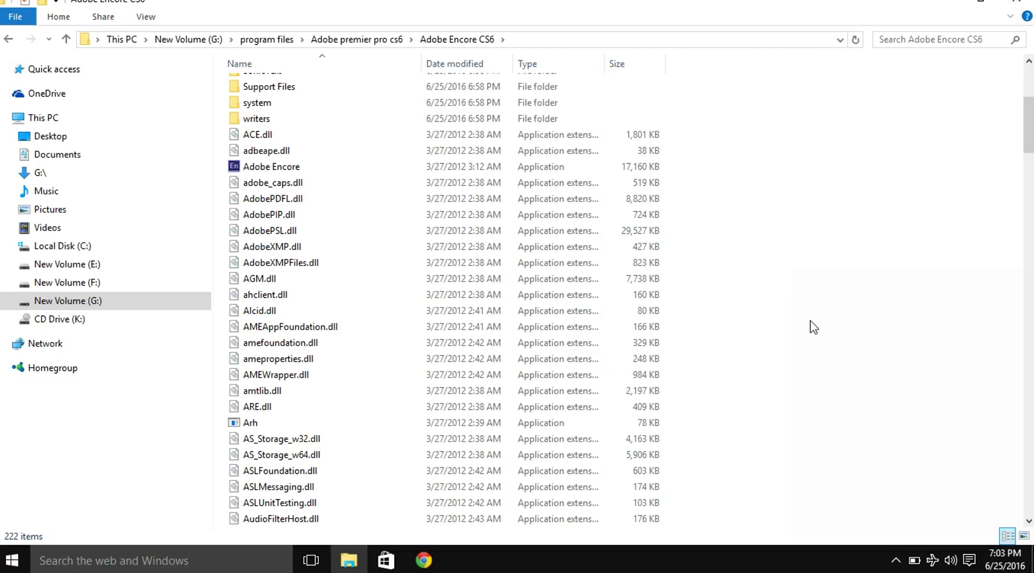
pyautogui.scroll(-5, 810, 325)
pyautogui.scroll(-8, 817, 358)
pyautogui.scroll(-6, 818, 359)
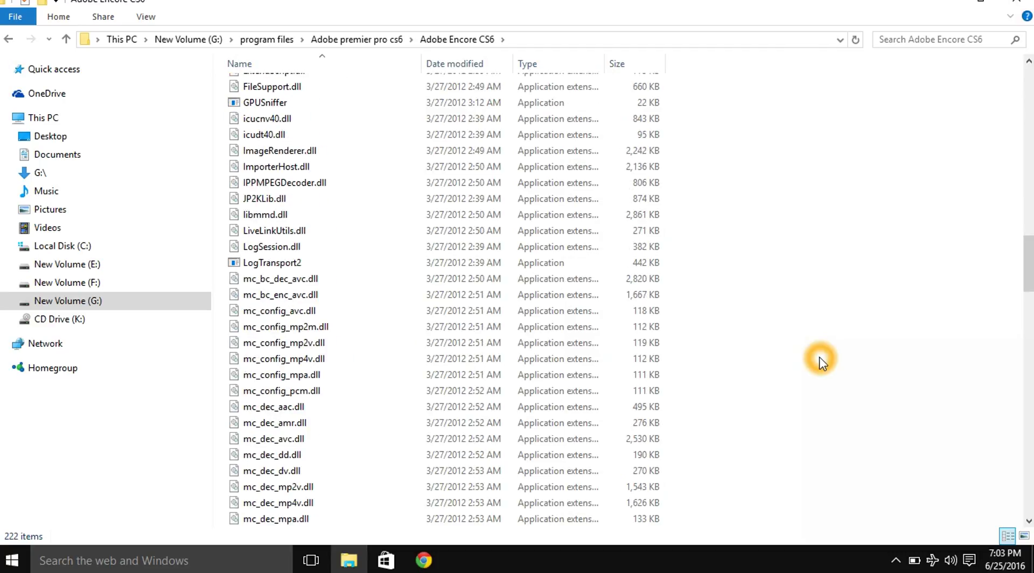
# Paste amtlib.dll into Adobe Encore CS6, replacing the existing file, then show the desktop.
pyautogui.hotkey('ctrl', 'v')
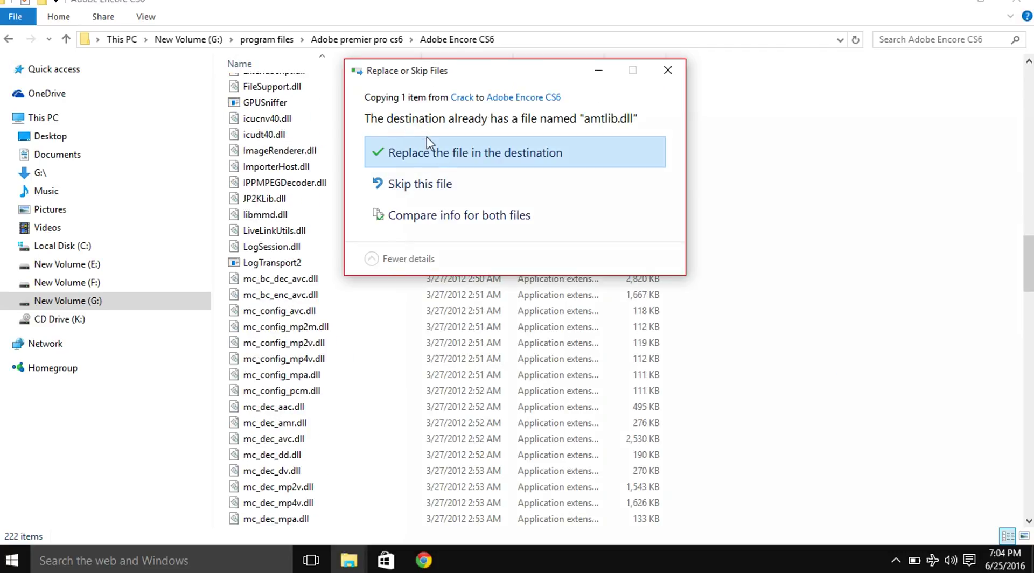
pyautogui.click(426, 148)
pyautogui.scroll(4, 783, 354)
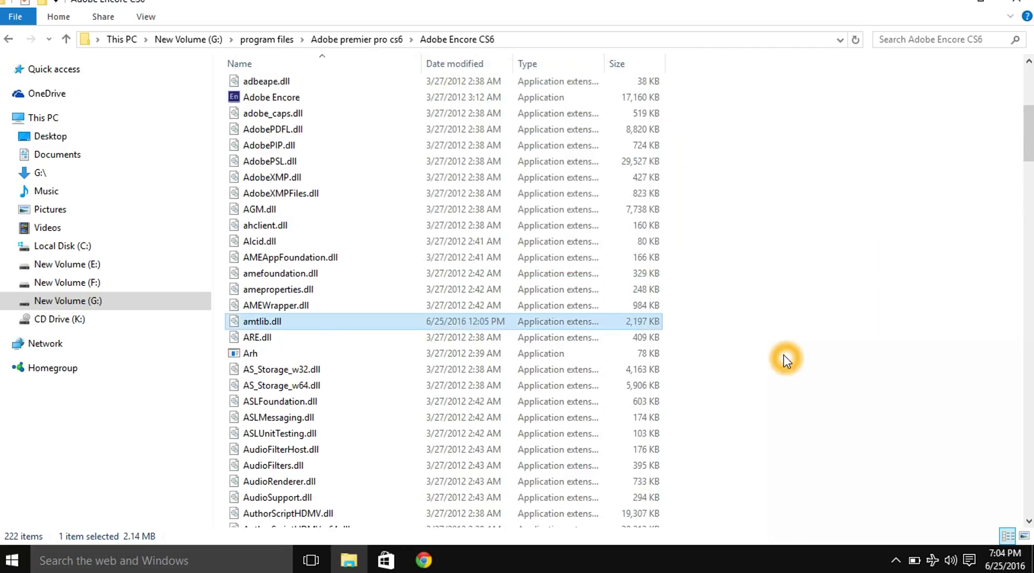
pyautogui.scroll(7, 783, 354)
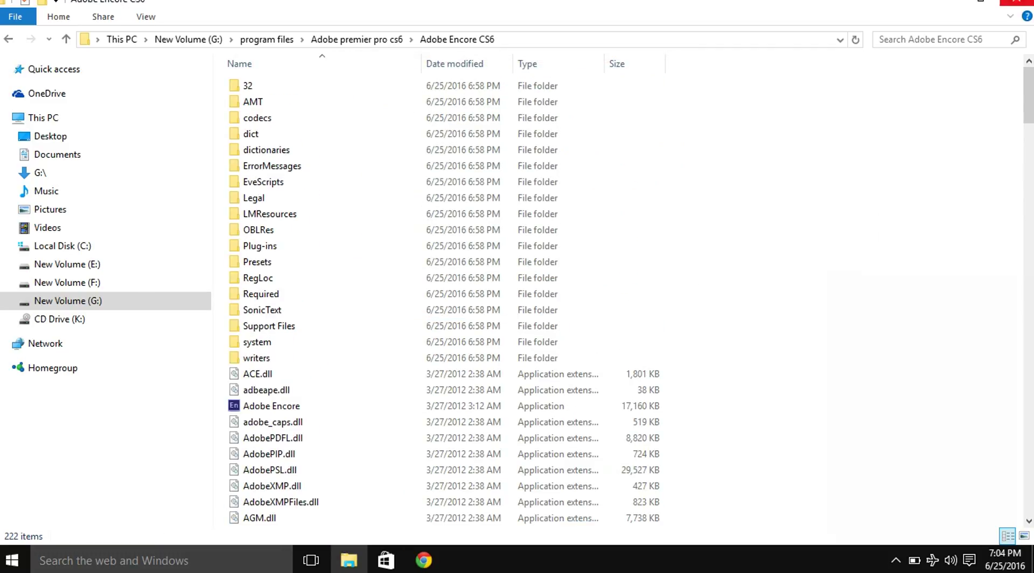
pyautogui.press('super+d')
pyautogui.rightClick(509, 321)
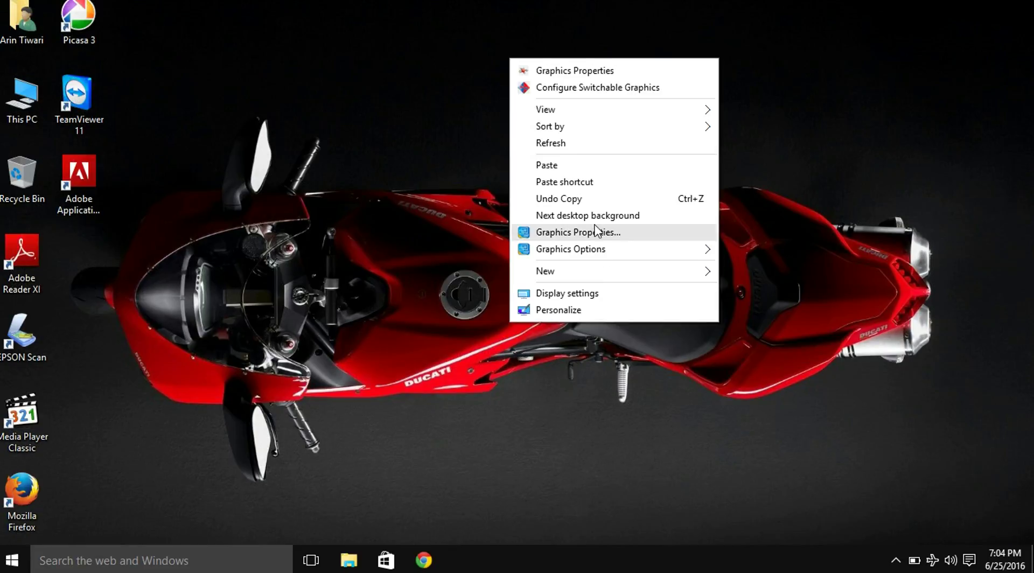
# Refresh the desktop and launch Adobe Premiere Pro CS6 from the Start menu's Recently added list.
pyautogui.click(594, 150)
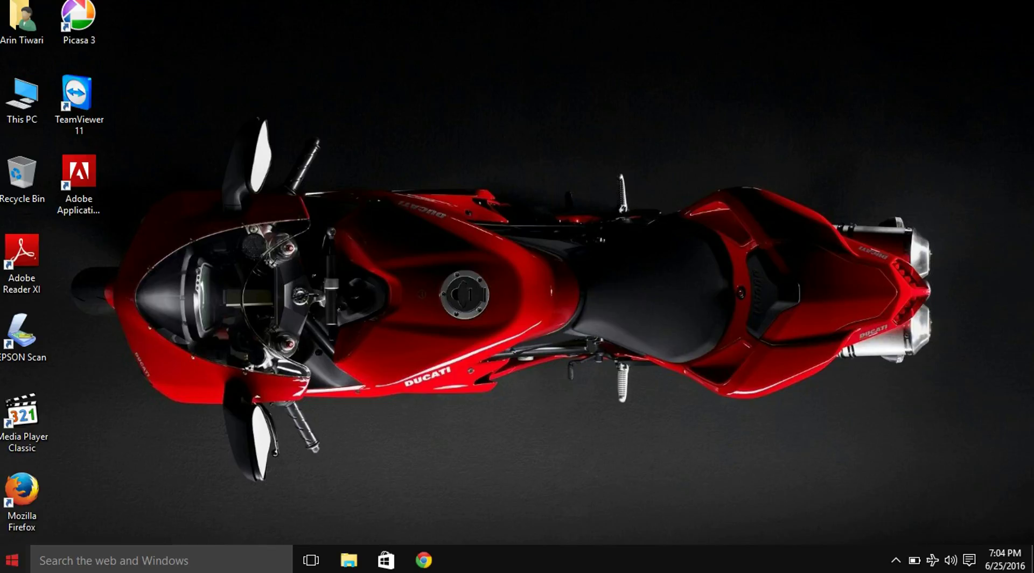
pyautogui.press('super')
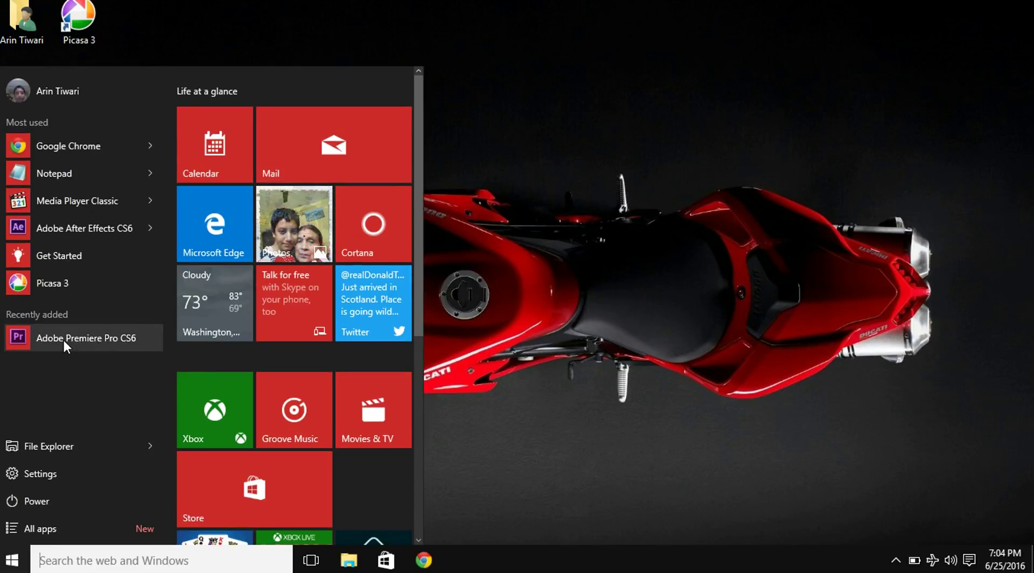
pyautogui.click(64, 338)
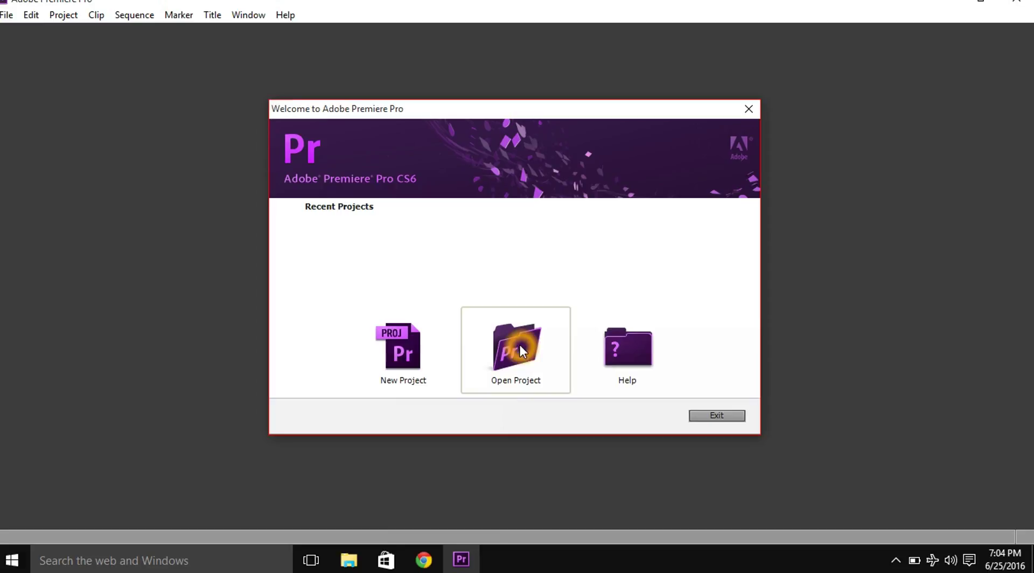
# Create project 'WOW!!!!' with default Sequence 01 settings, then close Premiere Pro.
pyautogui.click(415, 363)
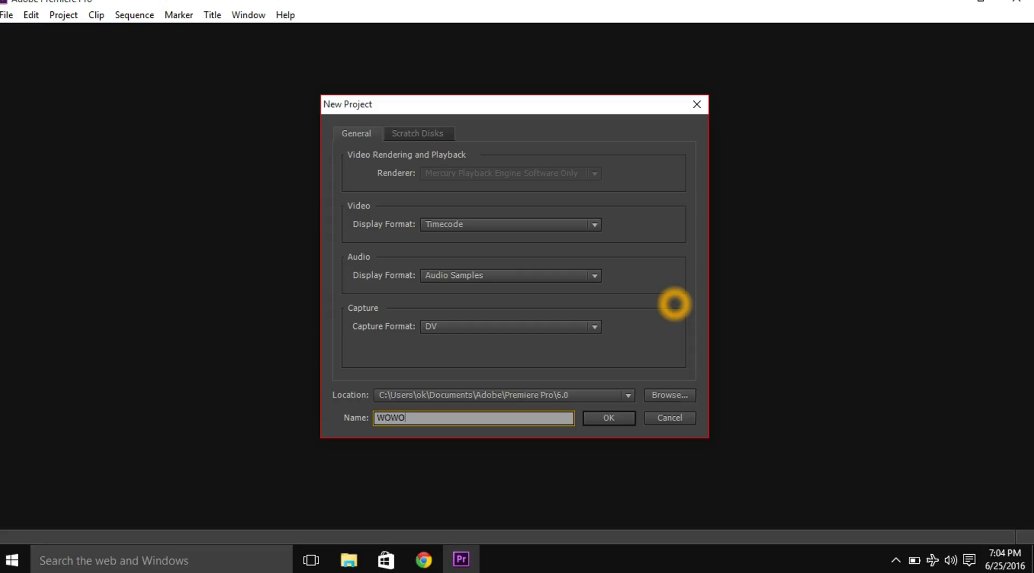
pyautogui.click(617, 418)
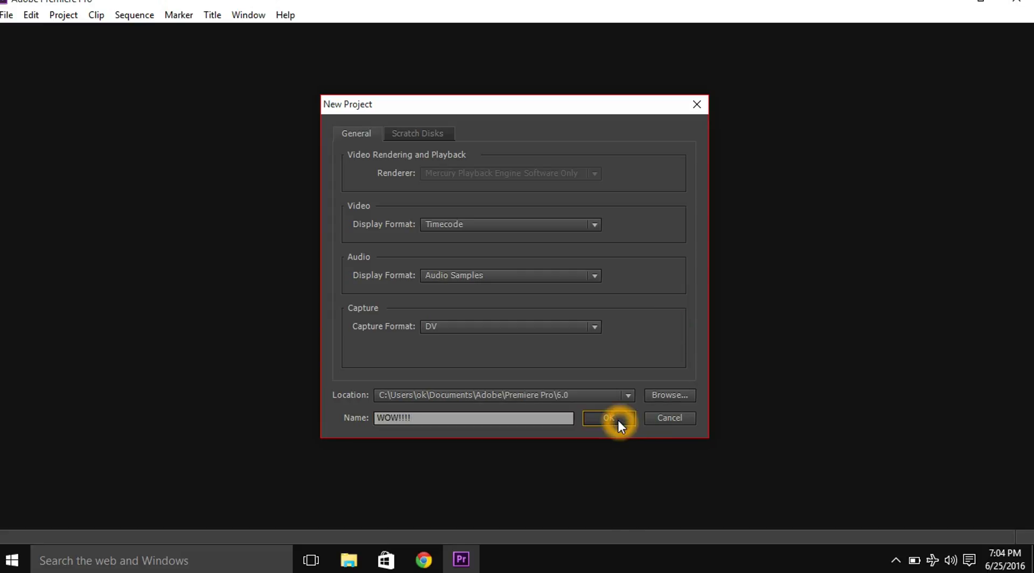
pyautogui.click(622, 517)
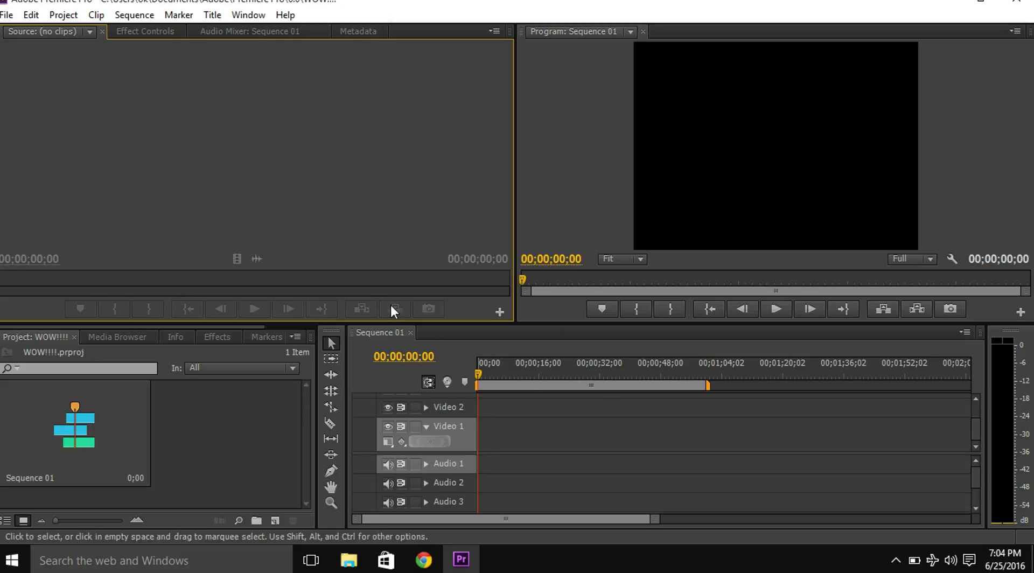
pyautogui.click(303, 234)
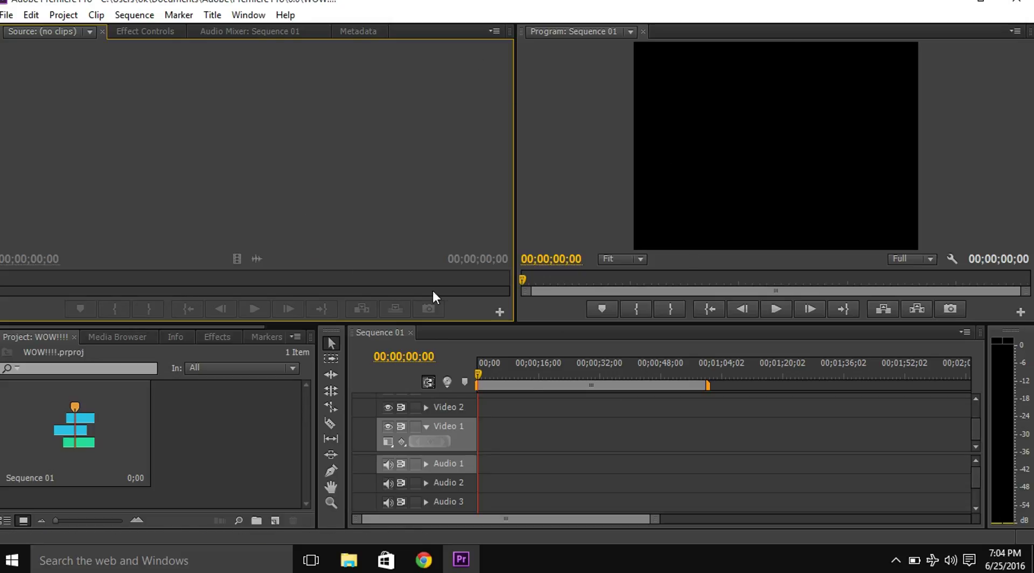
pyautogui.click(297, 228)
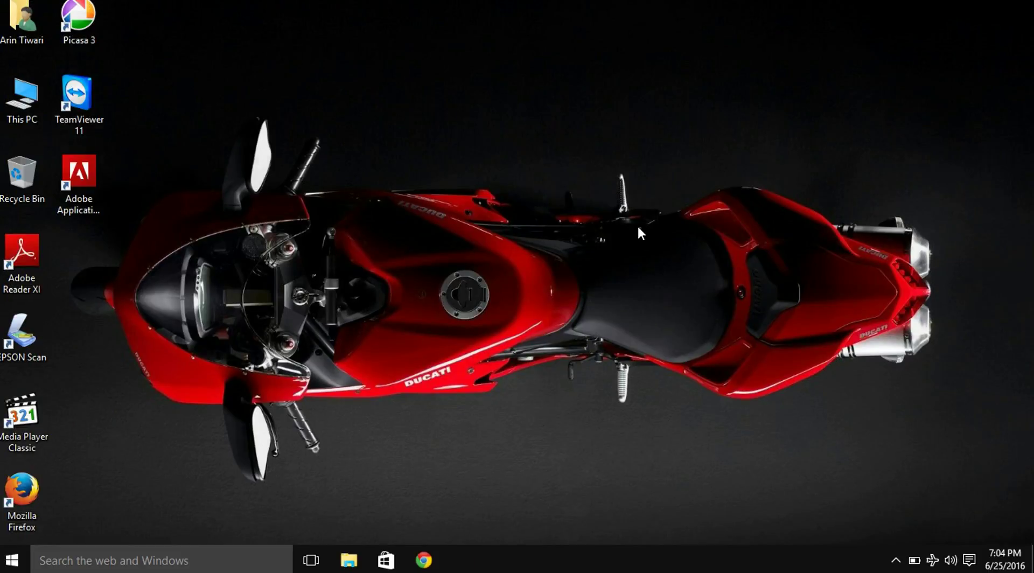
# Refresh the desktop and show the Start menu's All apps list.
pyautogui.rightClick(637, 224)
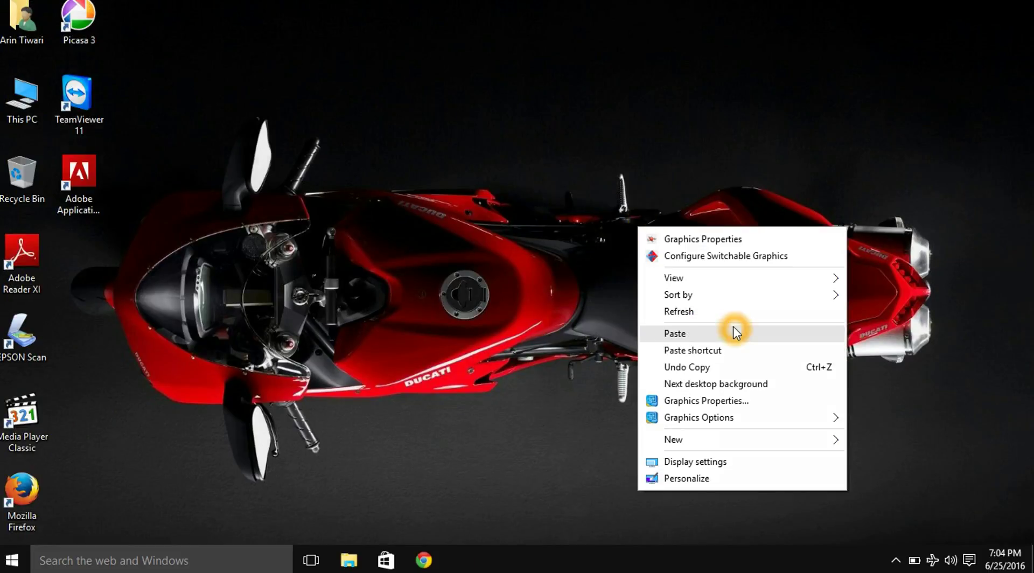
pyautogui.click(725, 312)
pyautogui.press('super')
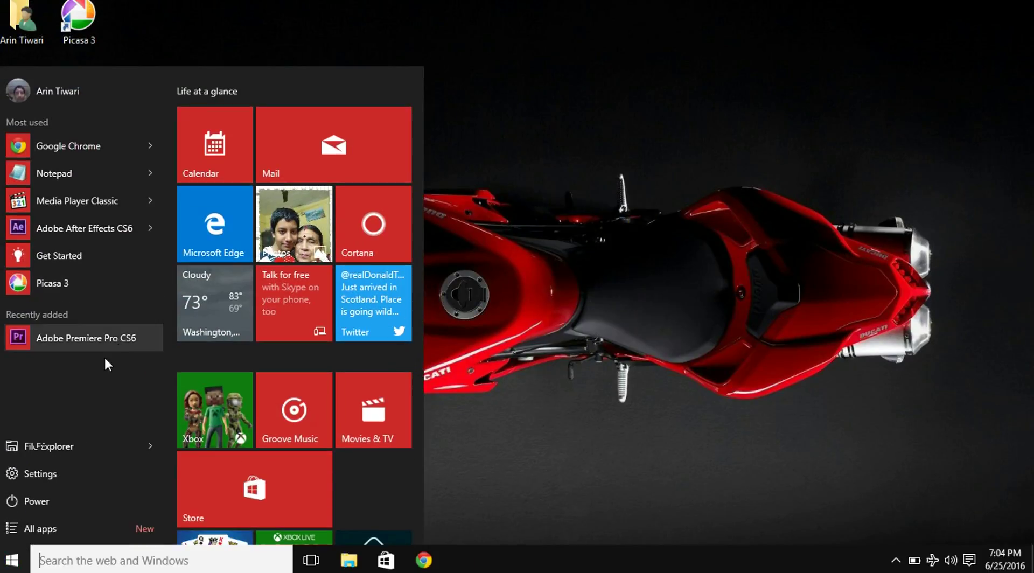
pyautogui.click(24, 526)
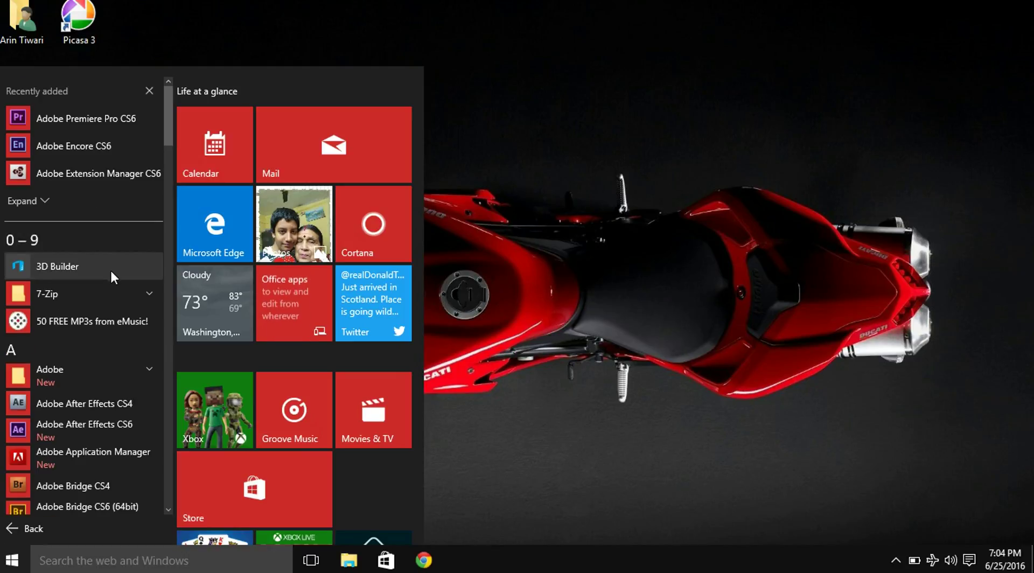
# Scroll down through the All apps list and back up to the recently added apps.
pyautogui.scroll(-1, 109, 269)
pyautogui.scroll(-1, 110, 269)
pyautogui.scroll(-1, 109, 275)
pyautogui.scroll(-2, 108, 272)
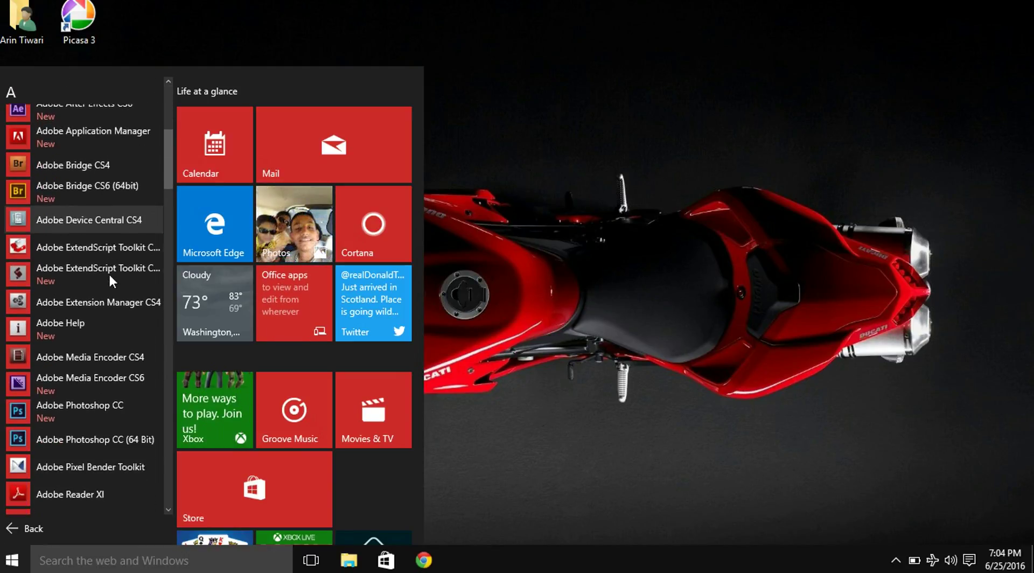
pyautogui.scroll(-2, 108, 272)
pyautogui.scroll(-1, 109, 275)
pyautogui.scroll(2, 109, 275)
pyautogui.scroll(2, 108, 276)
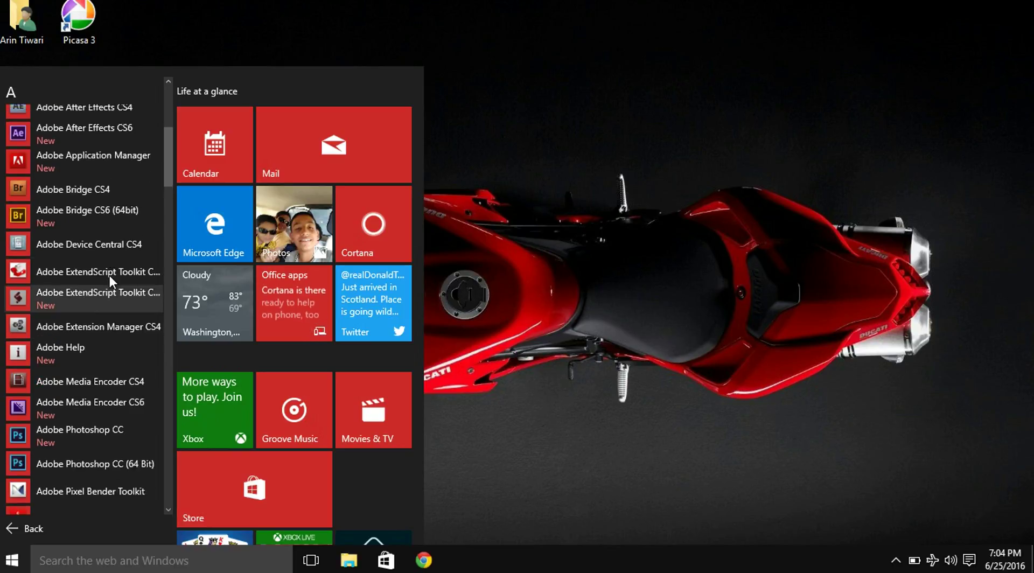
pyautogui.scroll(2, 109, 276)
pyautogui.scroll(1, 109, 276)
pyautogui.scroll(2, 103, 283)
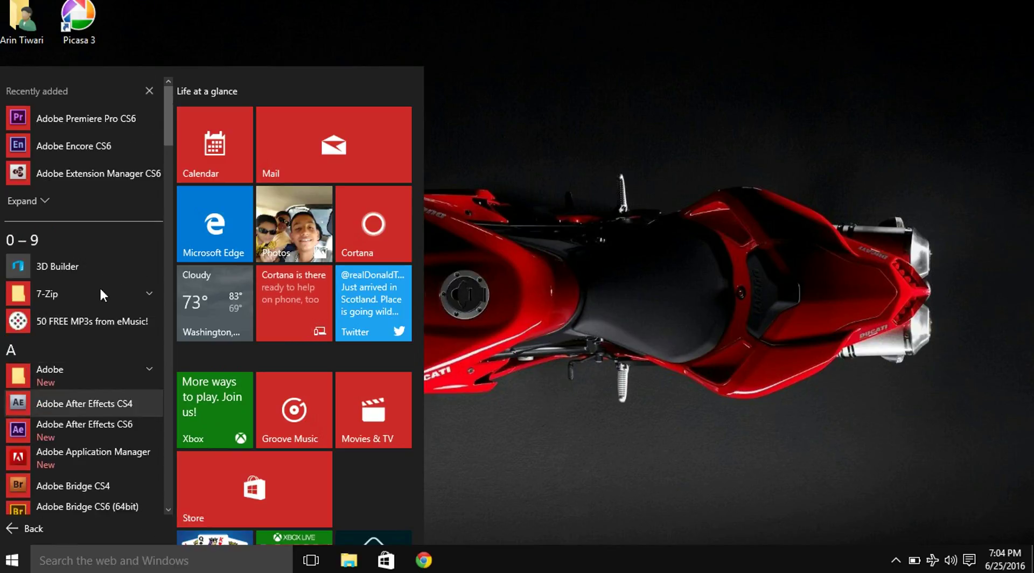
# Launch Adobe Encore CS6, dismiss its non-royalty serialized mode error, and refresh the desktop.
pyautogui.click(89, 146)
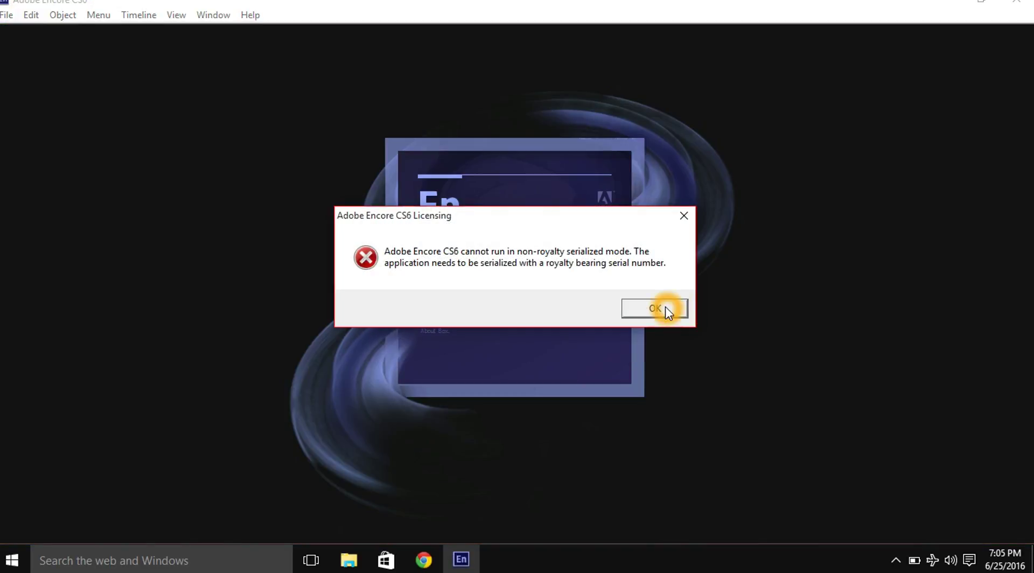
pyautogui.click(665, 308)
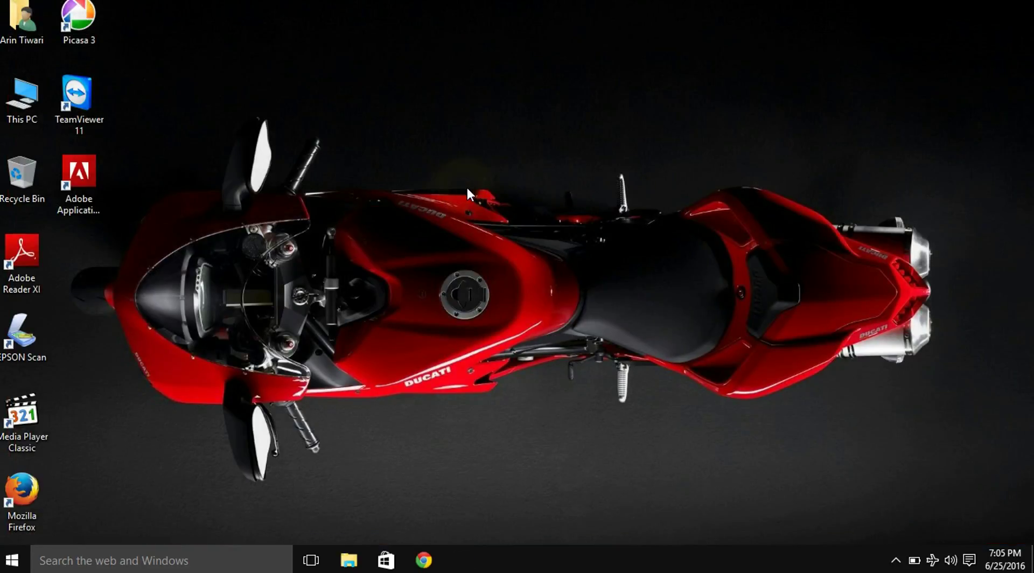
pyautogui.rightClick(514, 254)
pyautogui.click(579, 340)
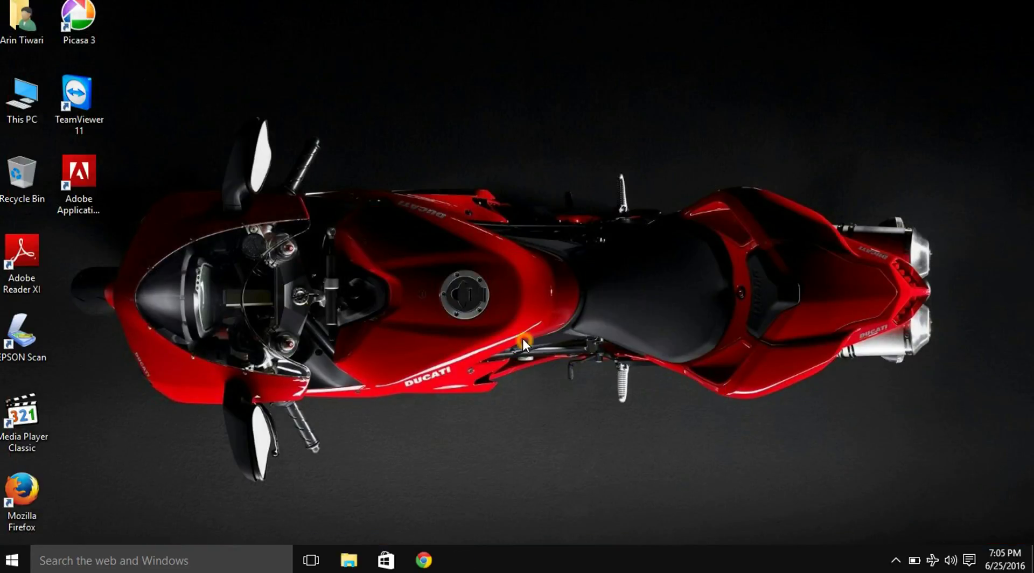